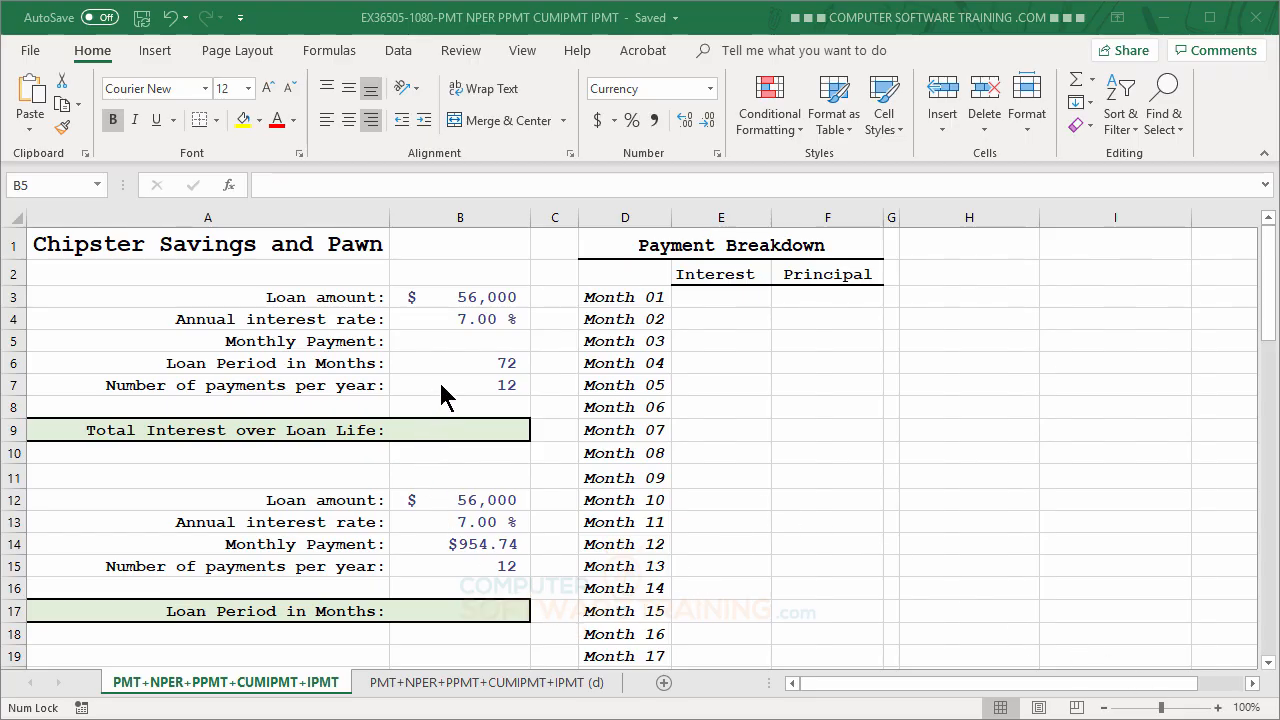
- Calculate the monthly payment in cell B5 with a PMT formula using rate B4/12, periods B6 and present value B3
{"action": "left_click", "coordinate": [450, 347]}
{"action": "left_click", "coordinate": [462, 343]}
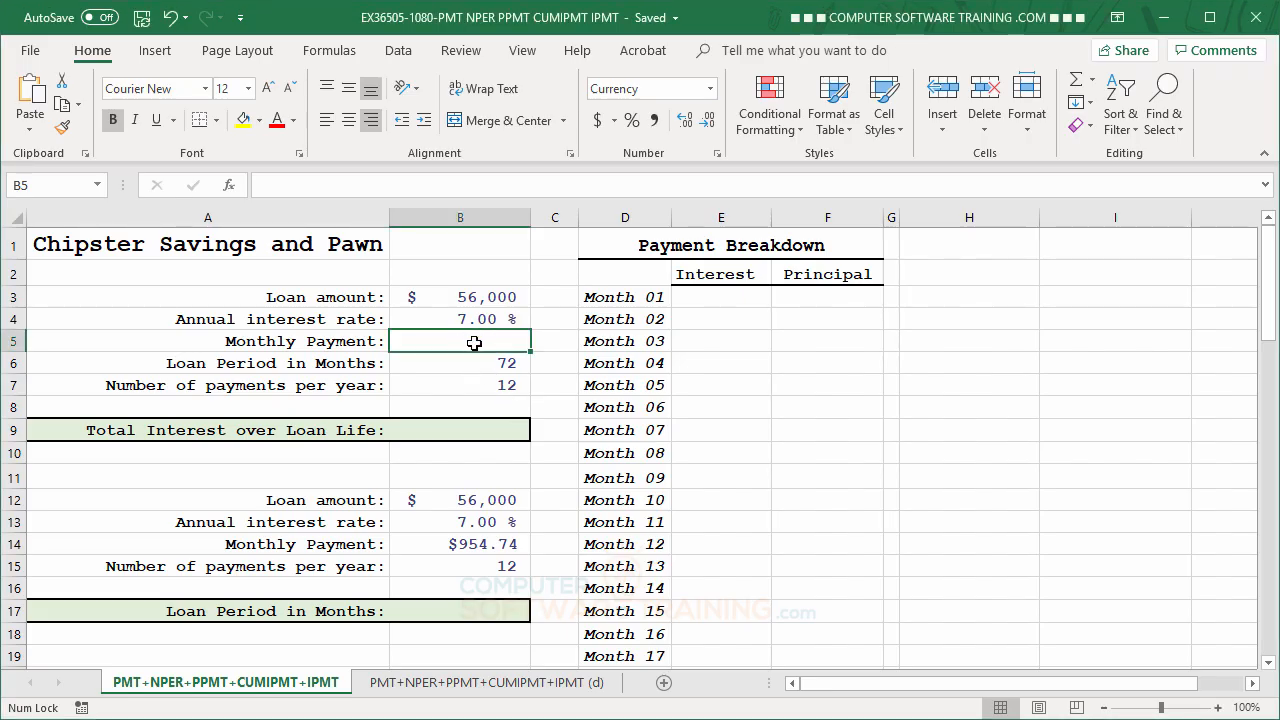
{"action": "type", "text": "=pm"}
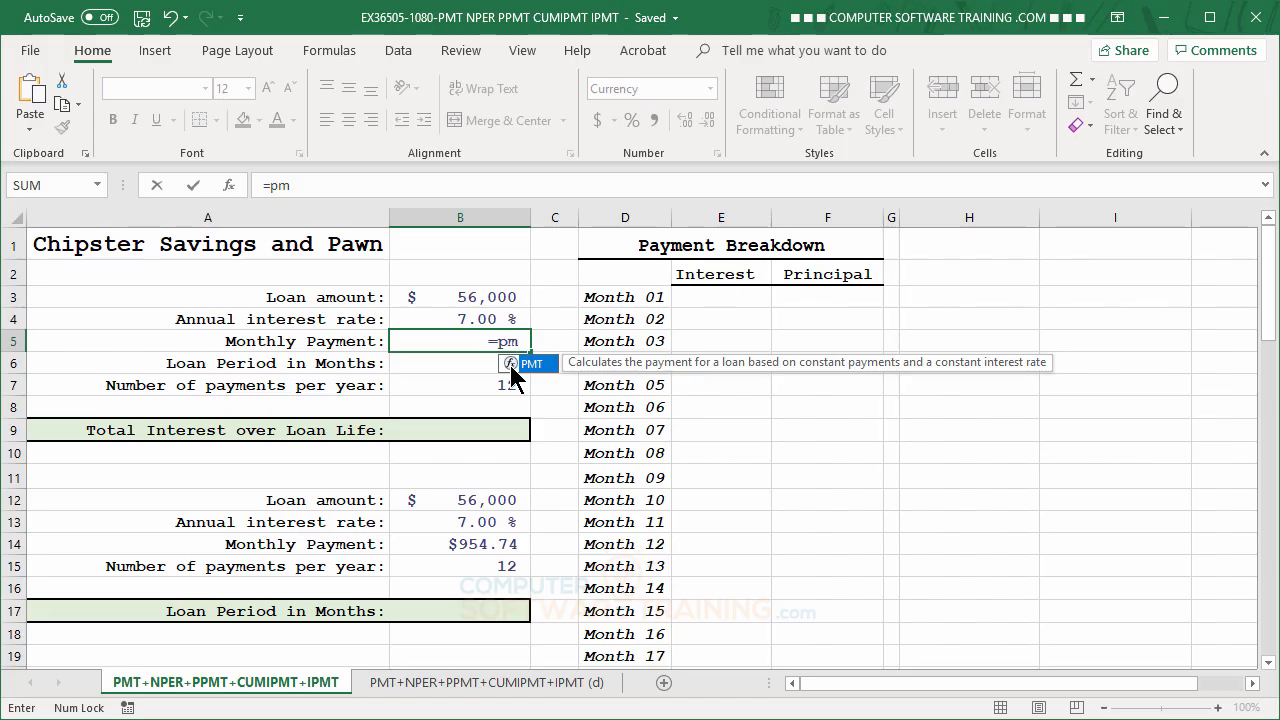
{"action": "double_click", "coordinate": [510, 364]}
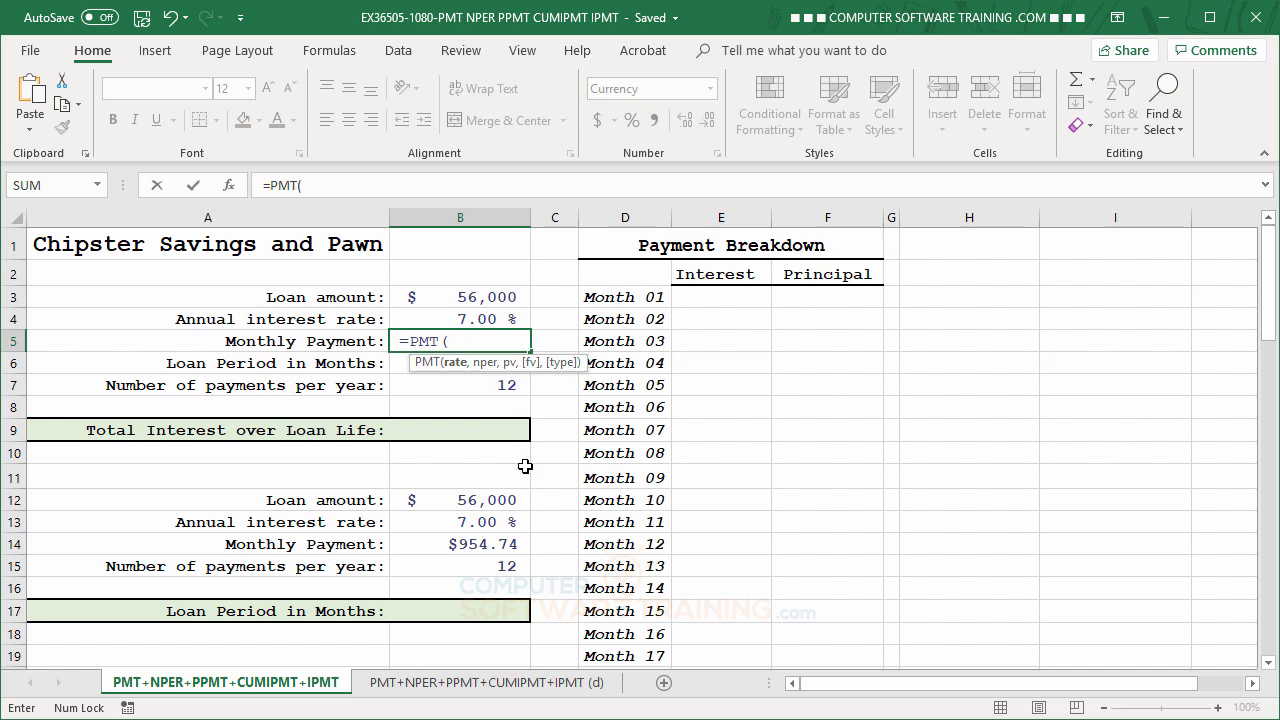
{"action": "left_click", "coordinate": [443, 317]}
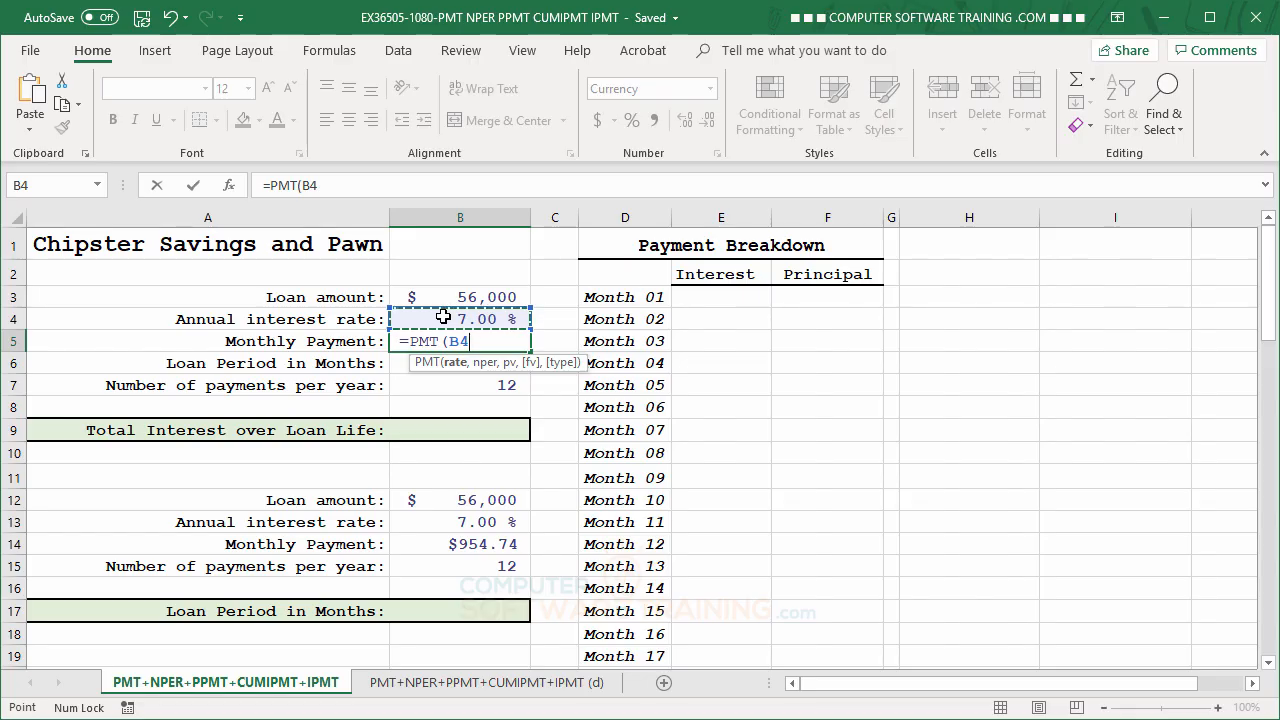
{"action": "type", "text": "/12"}
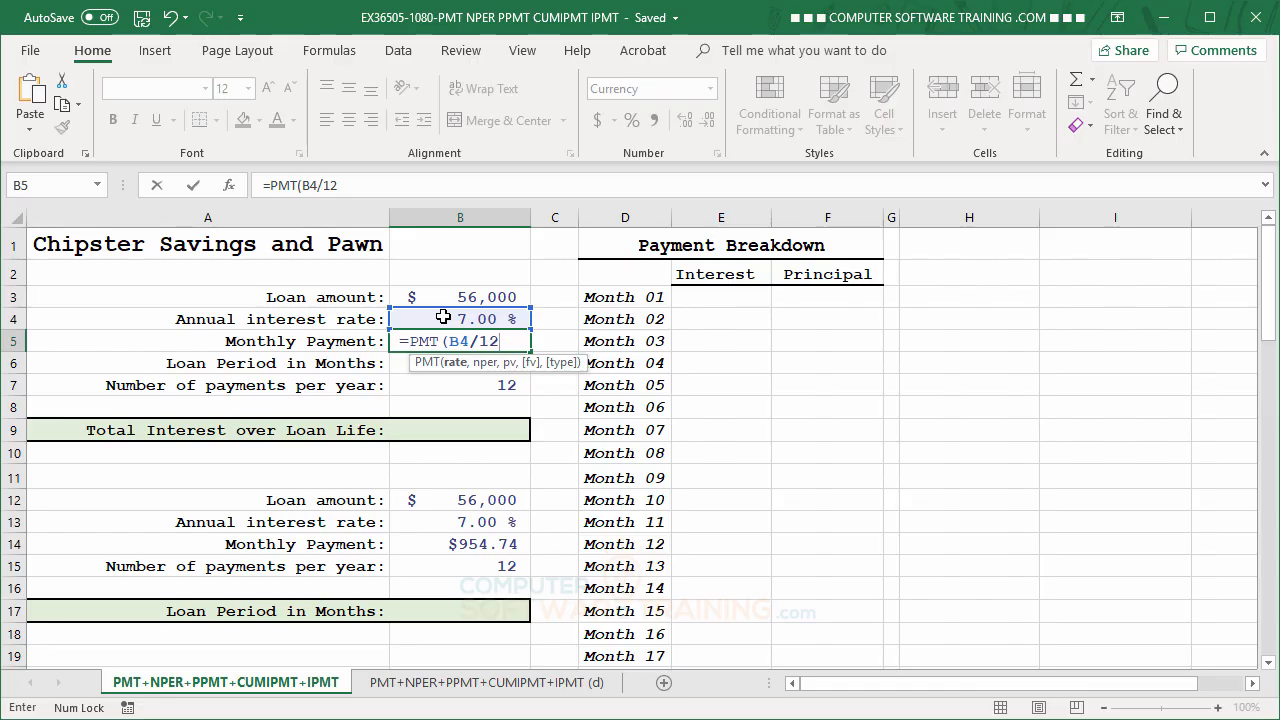
{"action": "type", "text": ","}
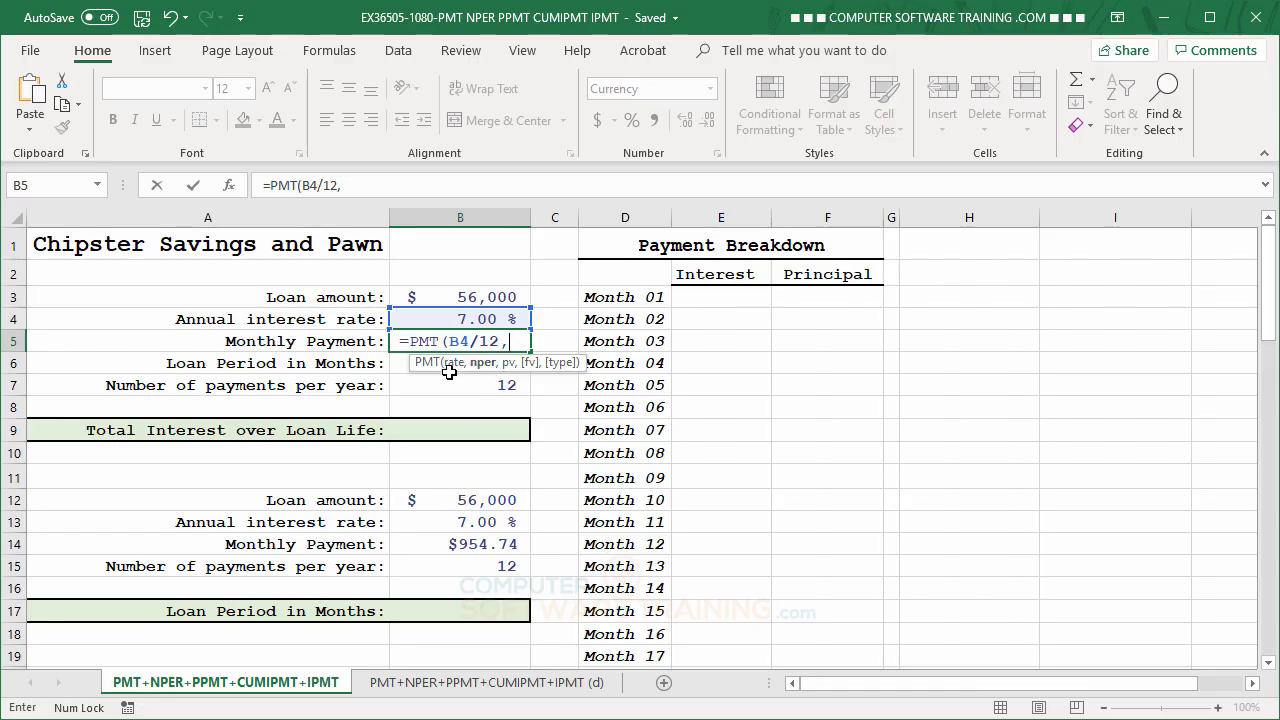
{"action": "left_click_drag", "start_coordinate": [443, 364], "coordinate": [419, 475]}
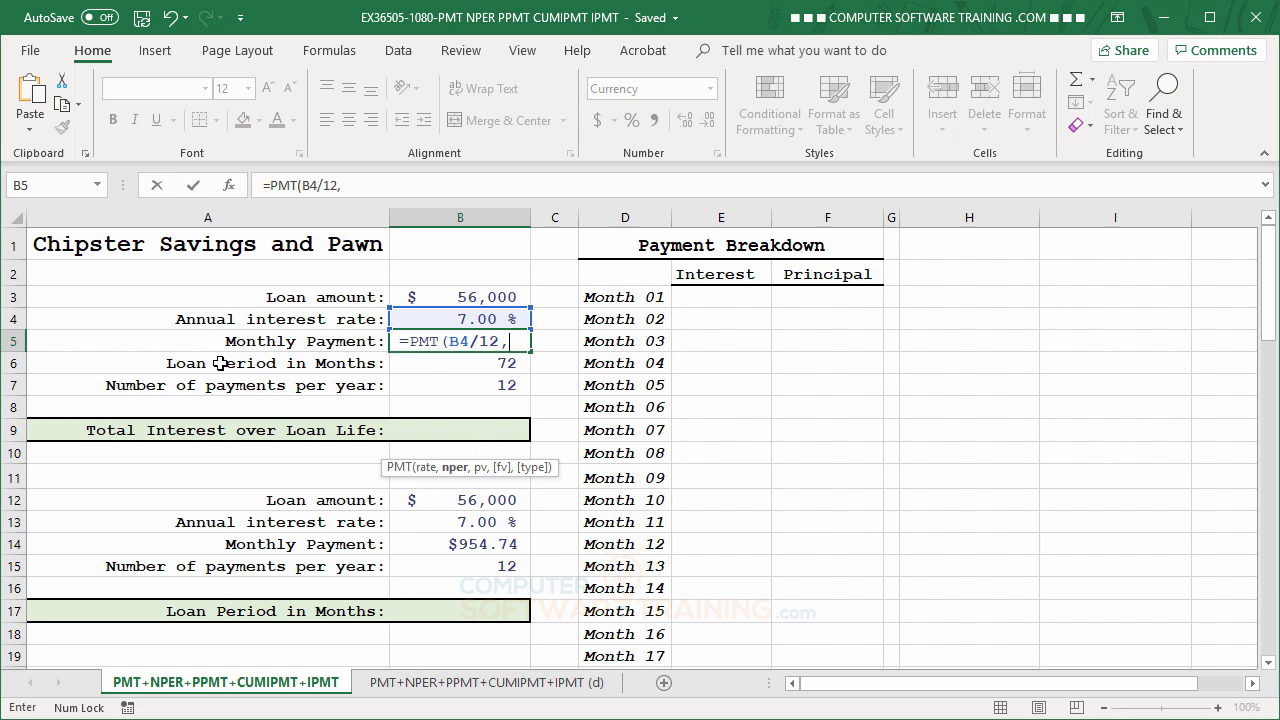
{"action": "left_click", "coordinate": [466, 364]}
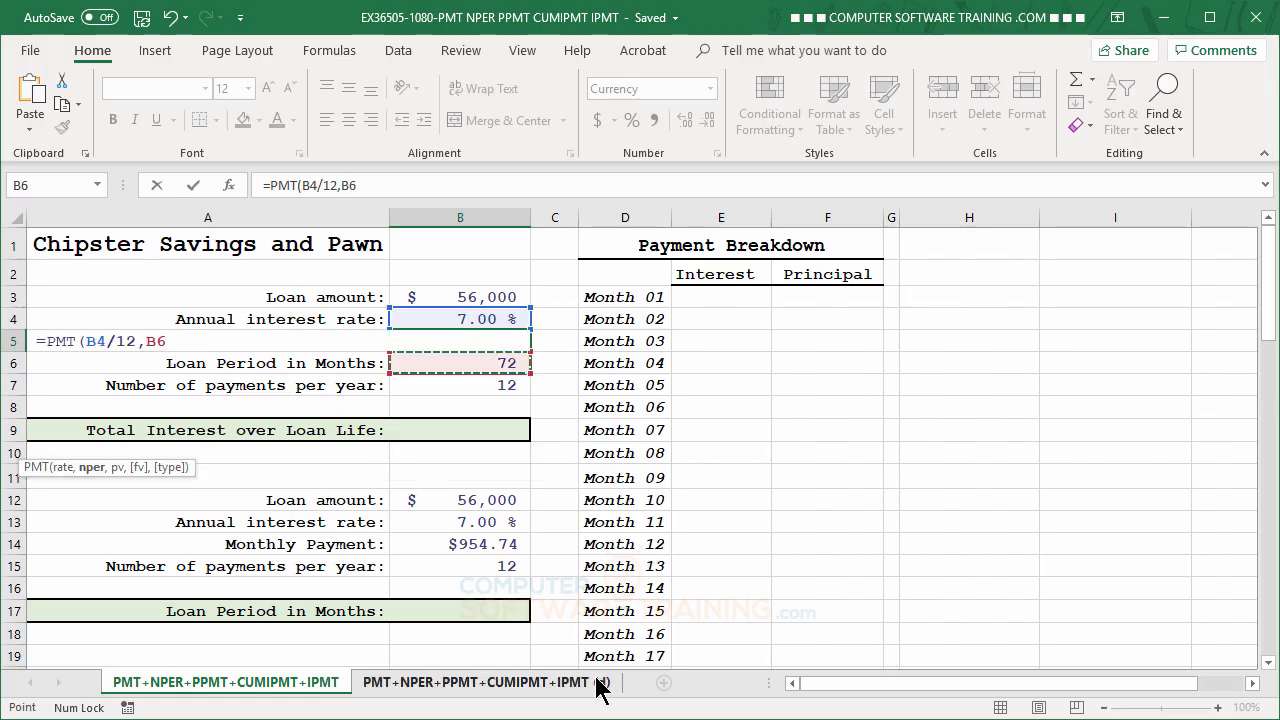
{"action": "type", "text": ","}
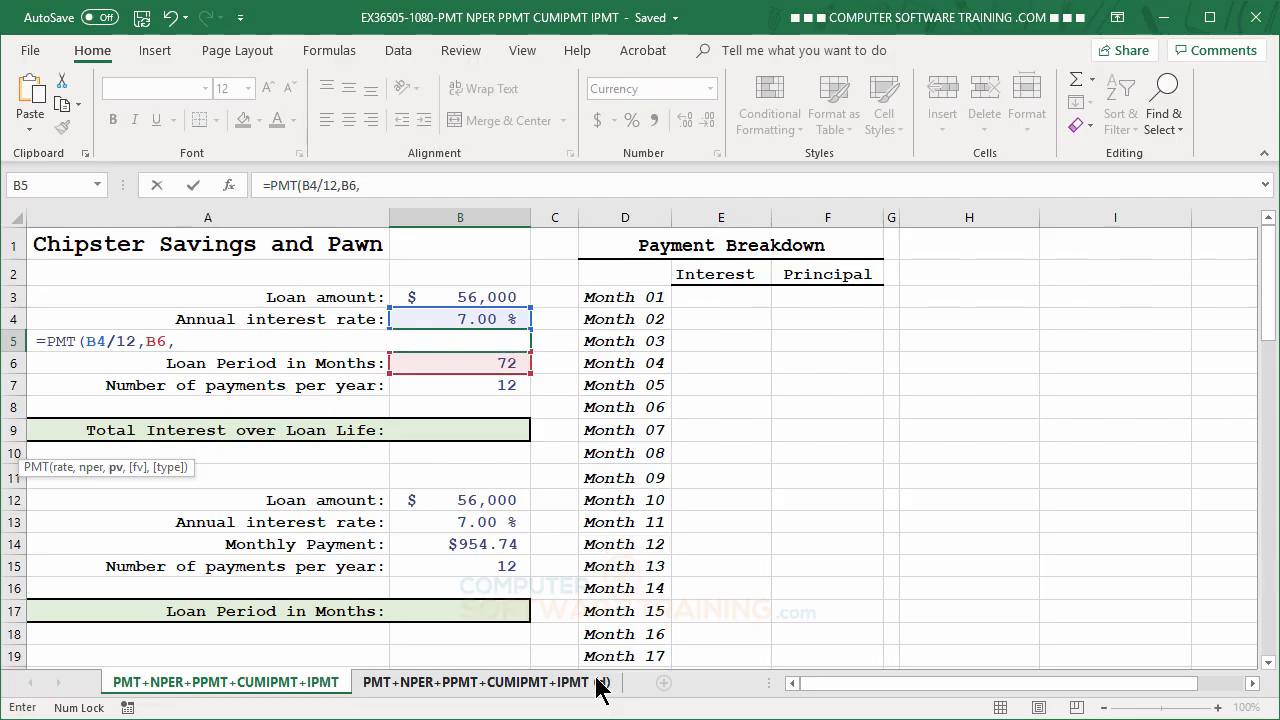
{"action": "left_click", "coordinate": [470, 295]}
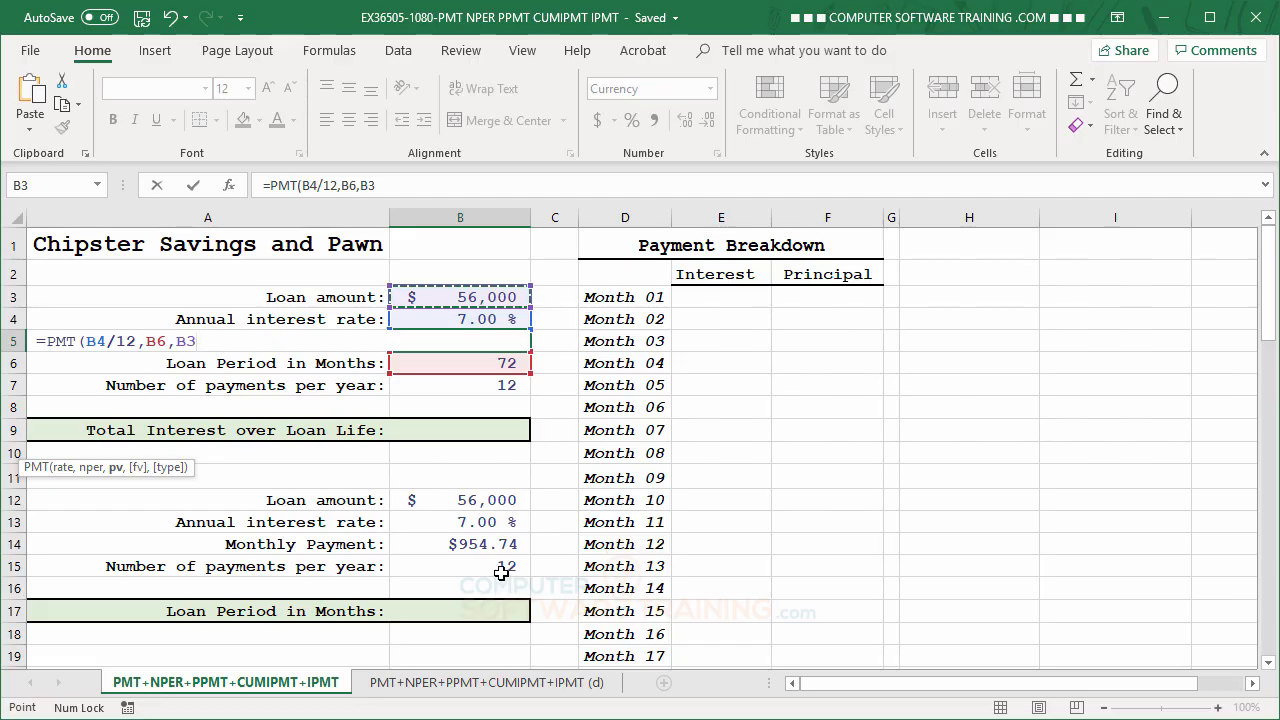
{"action": "key", "text": "Return"}
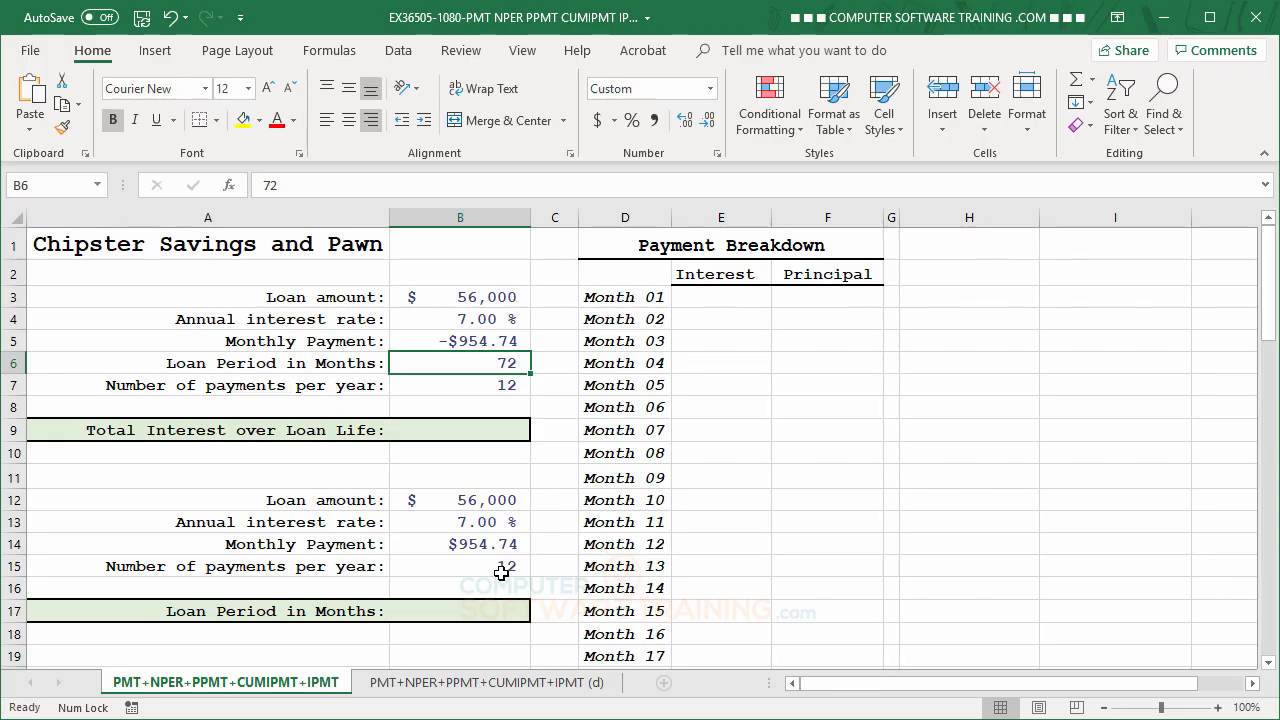
- Begin a CUMIPMT formula in cell B9 with B4/12 as the rate, B6 as nper and B3 as the present value
{"action": "left_click", "coordinate": [475, 432]}
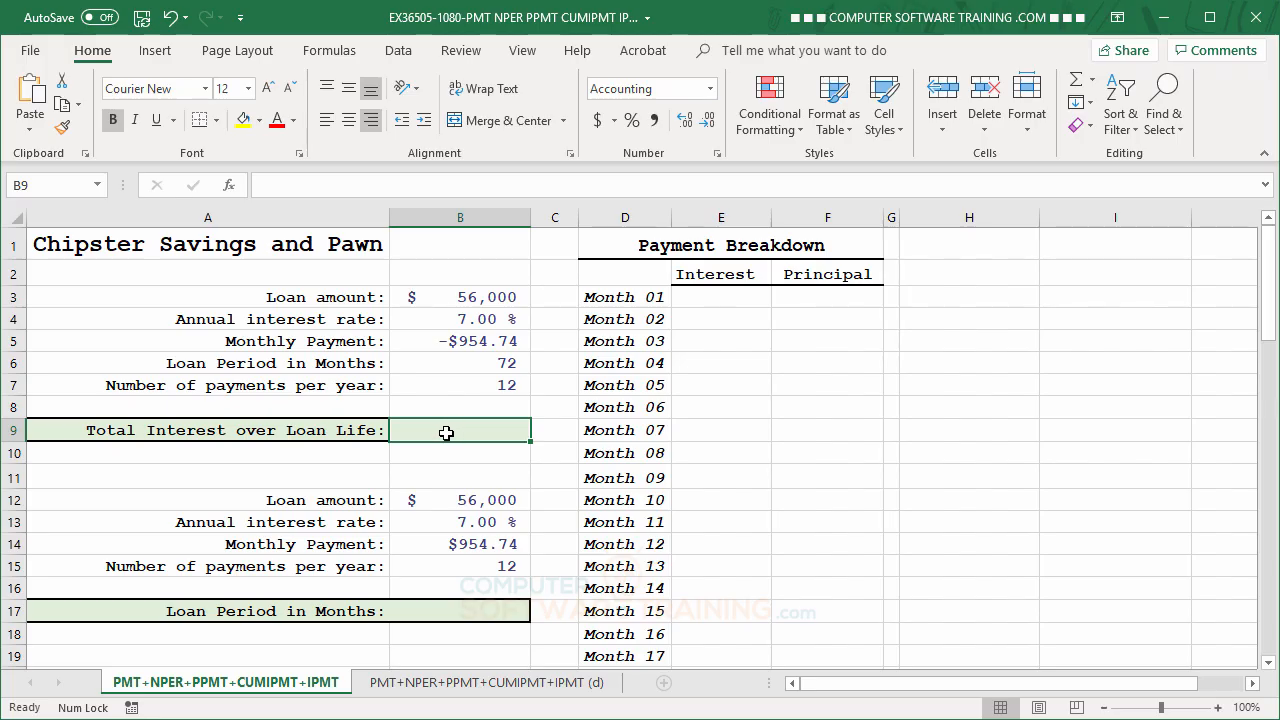
{"action": "type", "text": "="}
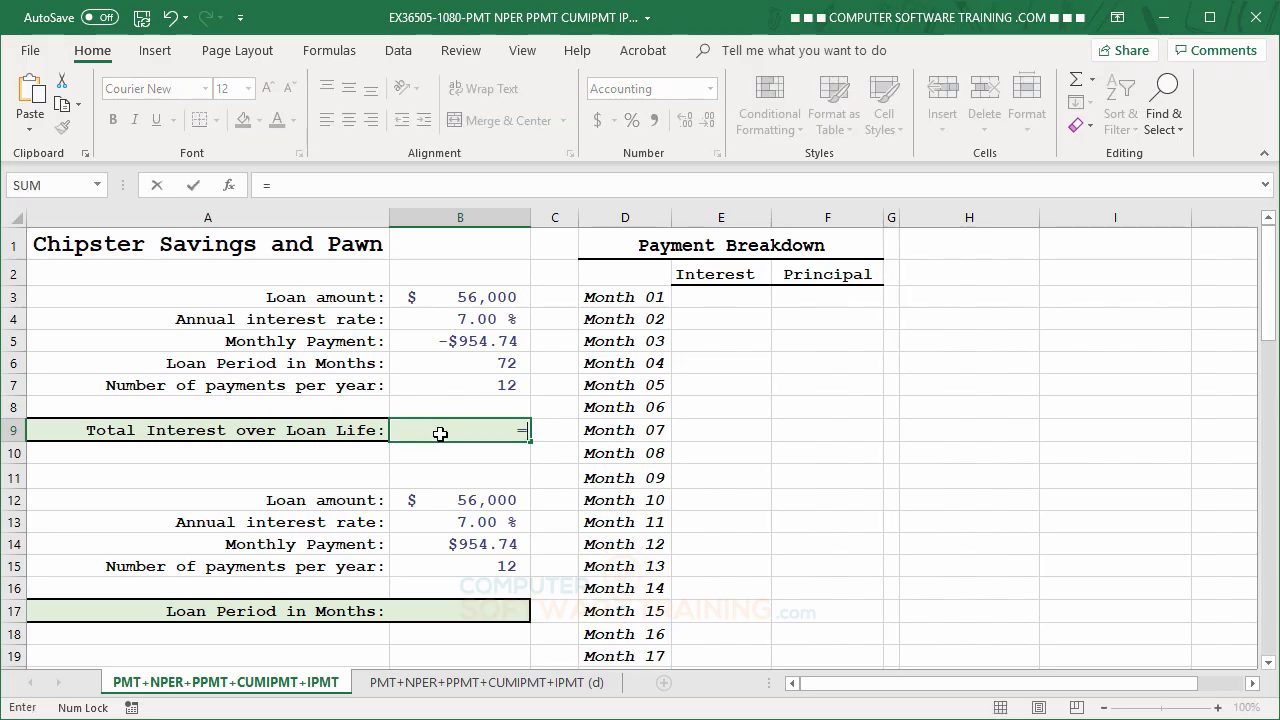
{"action": "type", "text": "cum"}
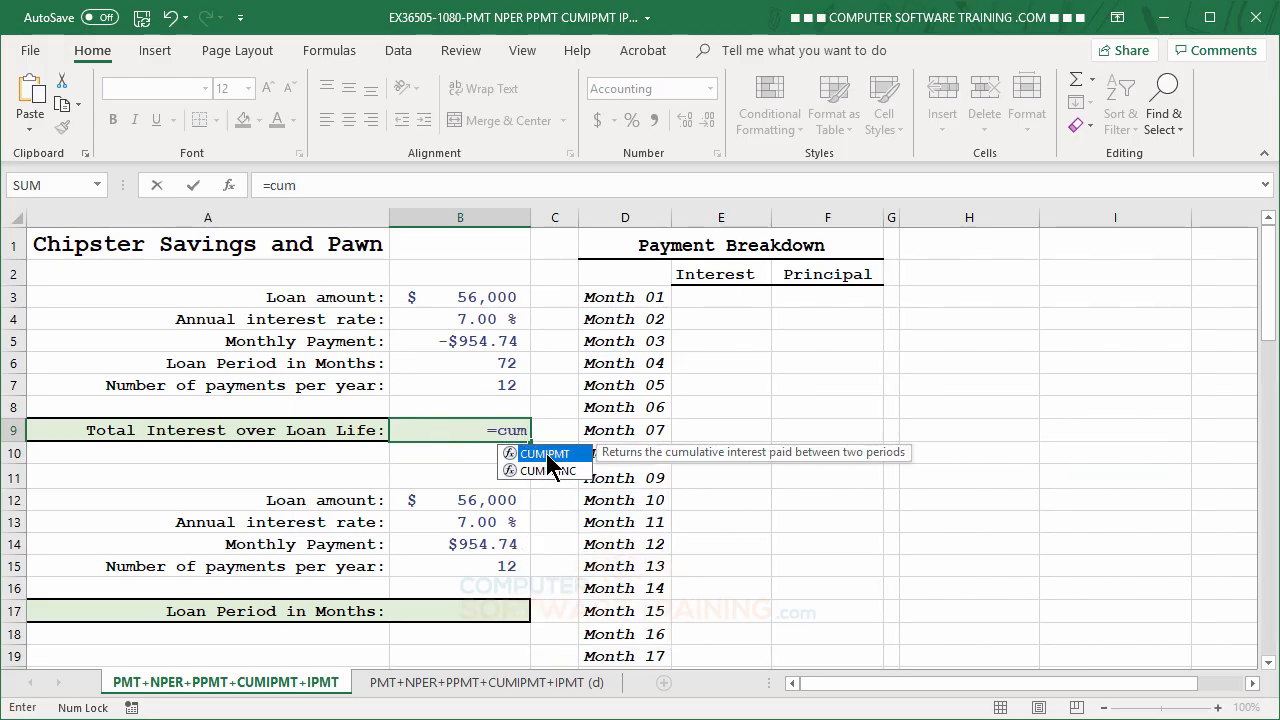
{"action": "double_click", "coordinate": [546, 454]}
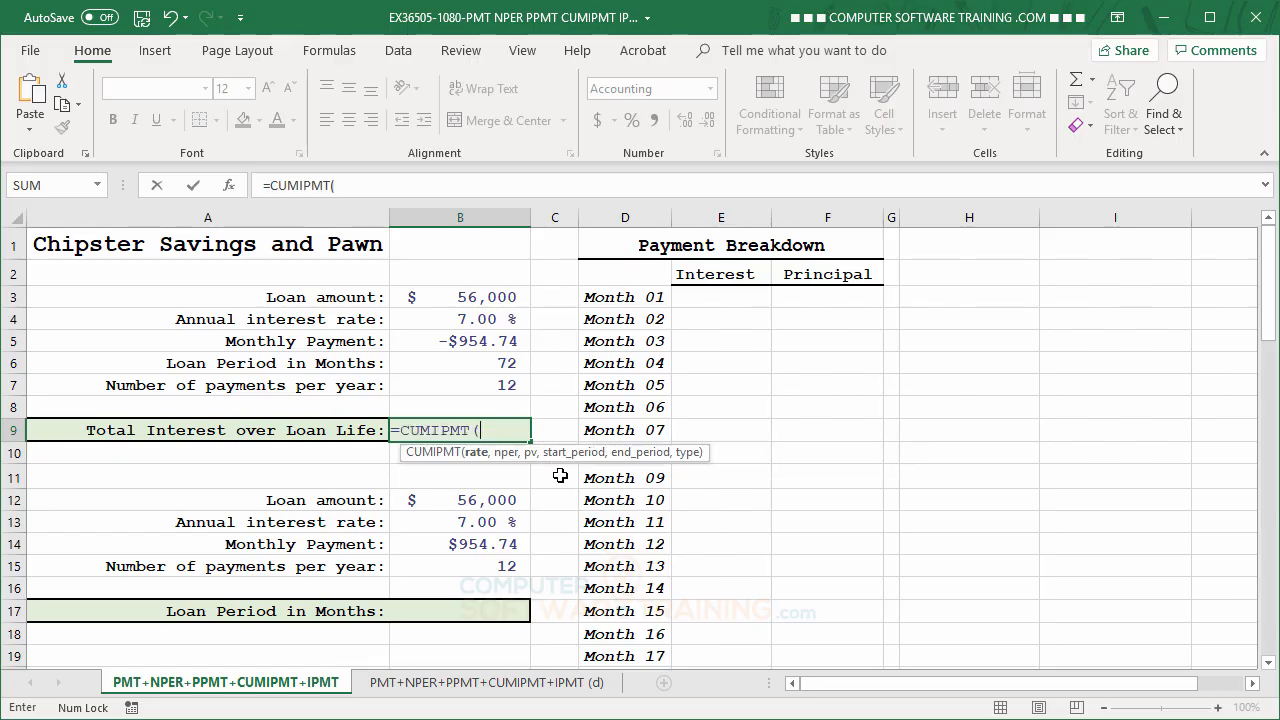
{"action": "left_click", "coordinate": [457, 319]}
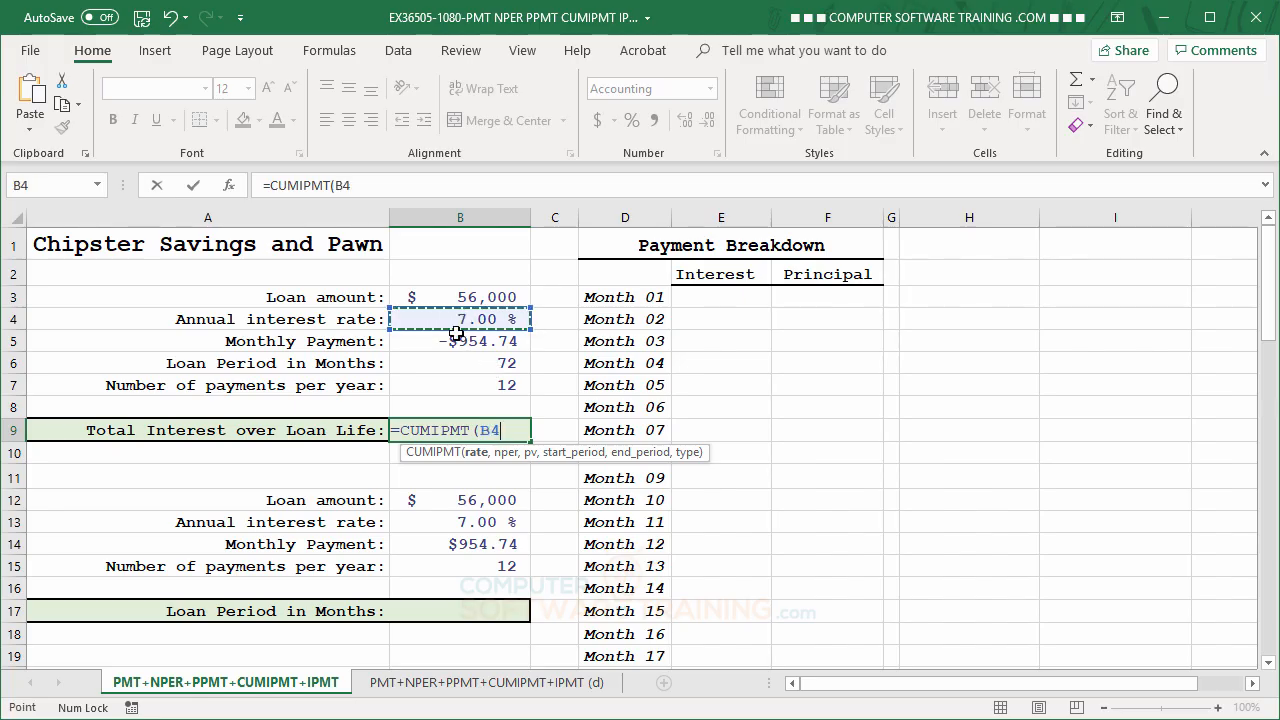
{"action": "type", "text": "/1"}
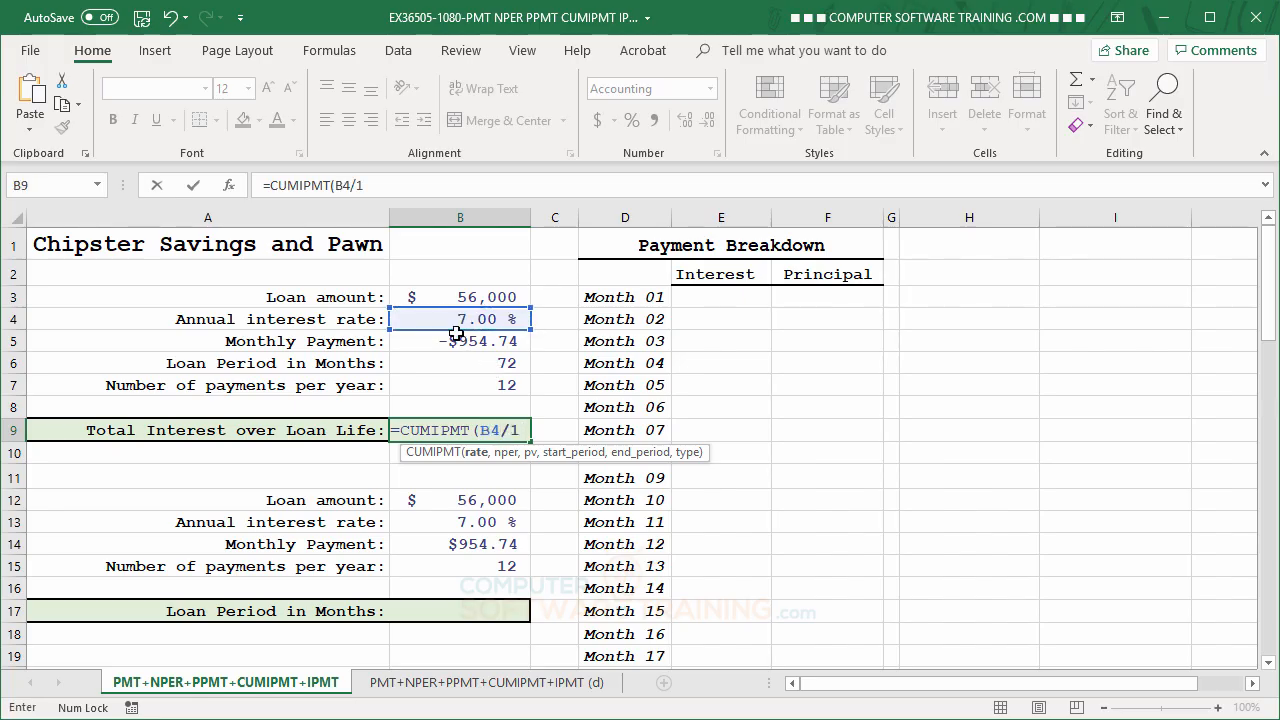
{"action": "type", "text": "2"}
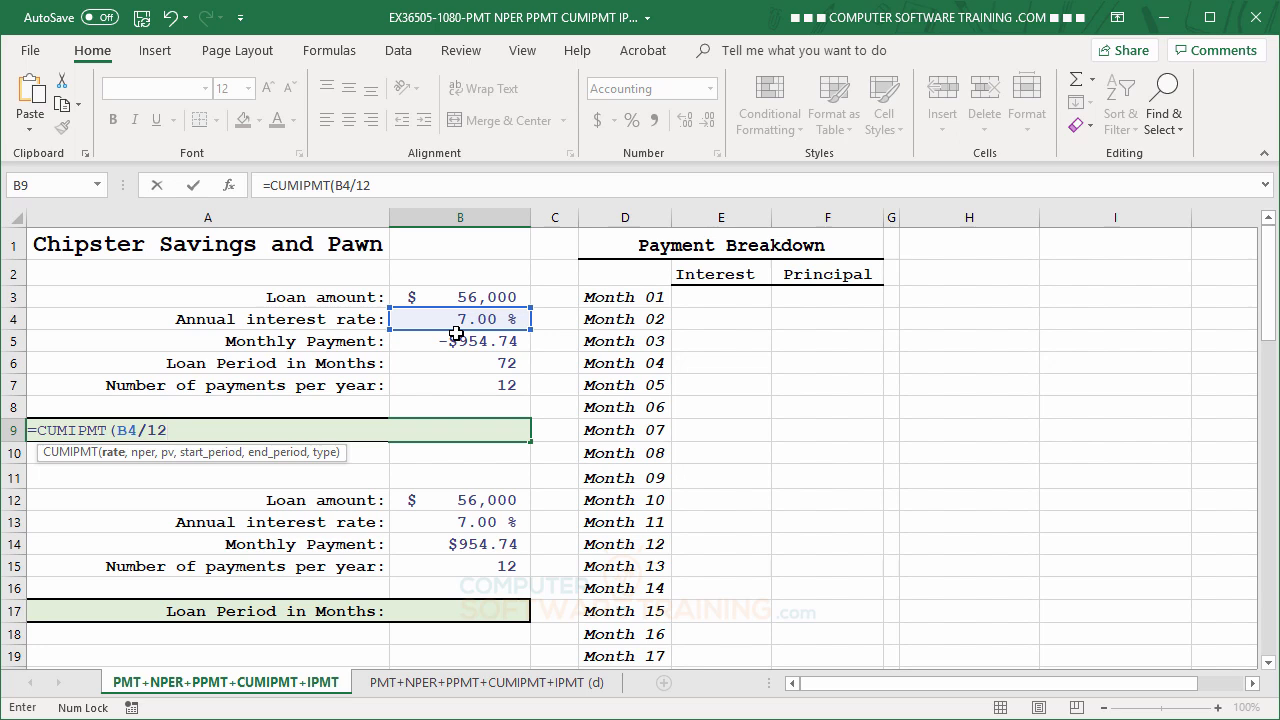
{"action": "type", "text": ","}
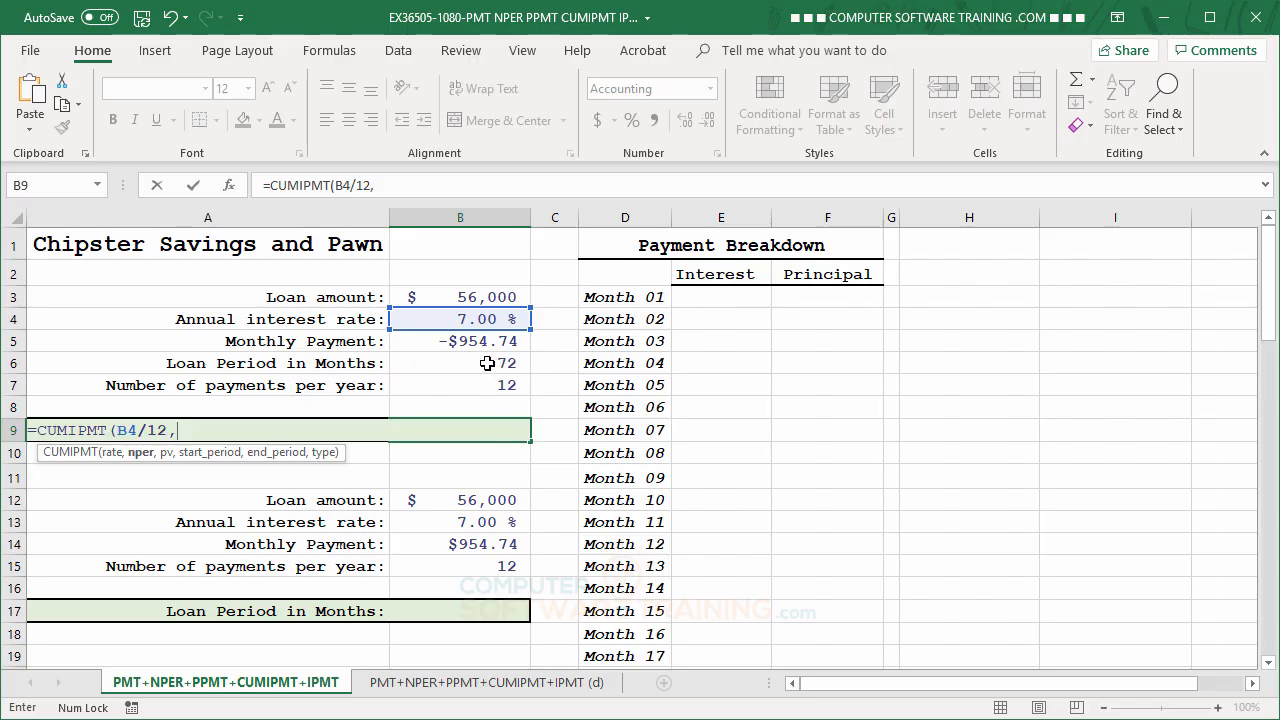
{"action": "left_click", "coordinate": [487, 363]}
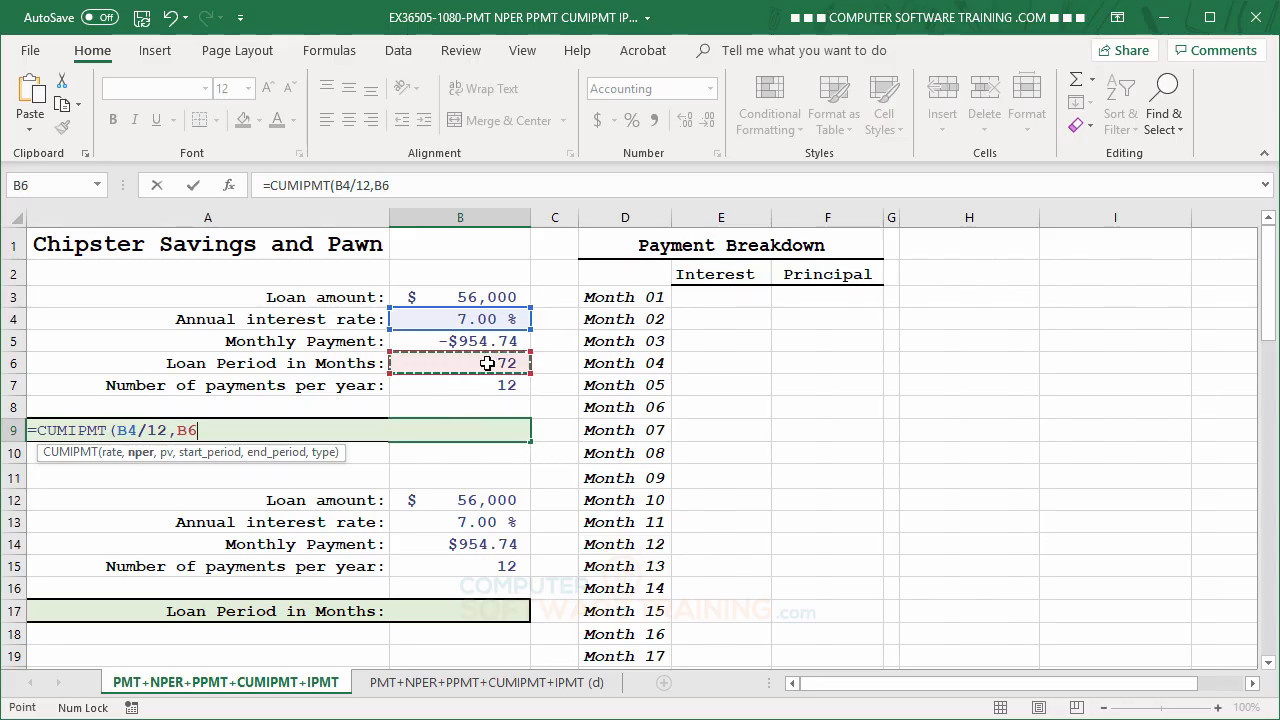
{"action": "type", "text": ","}
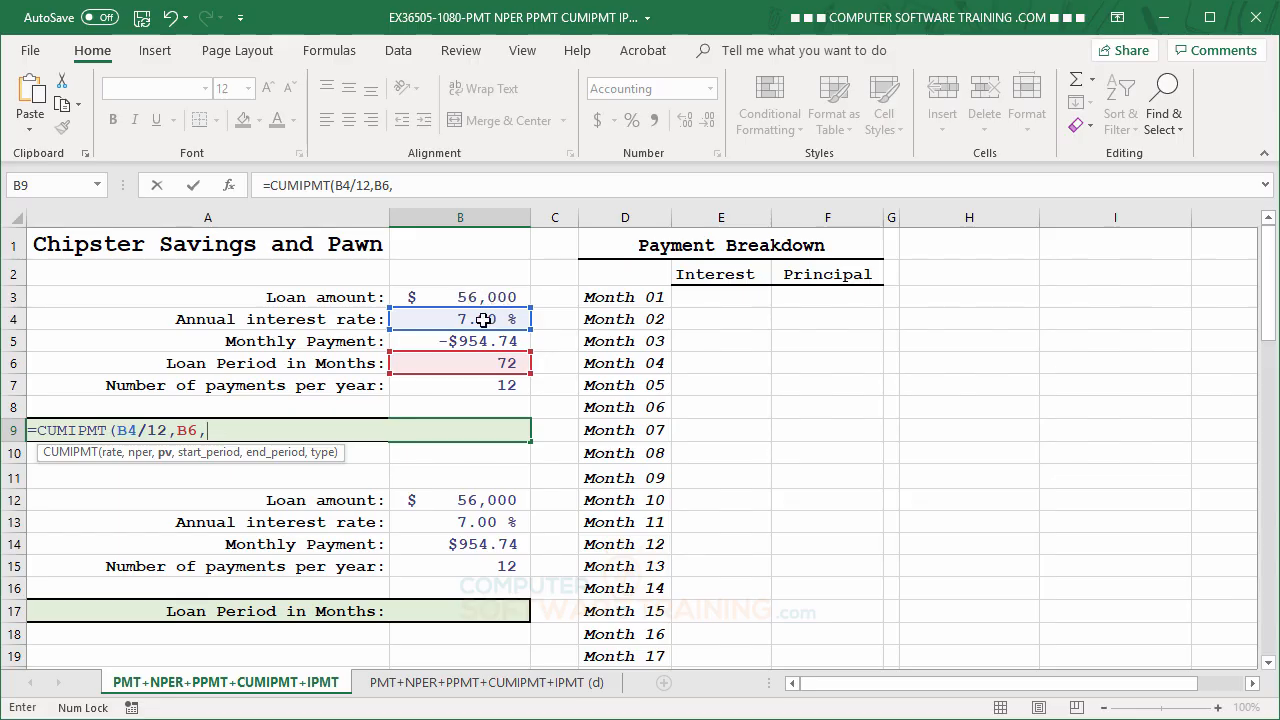
{"action": "left_click", "coordinate": [459, 299]}
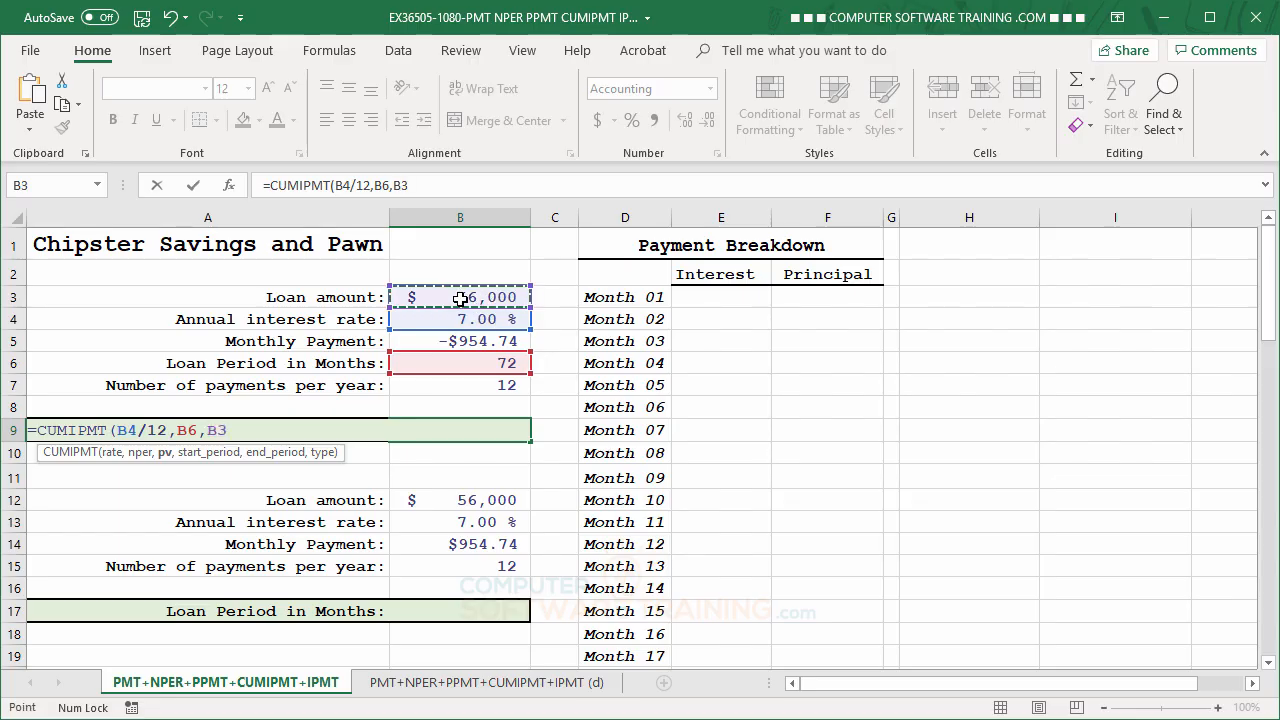
{"action": "type", "text": ","}
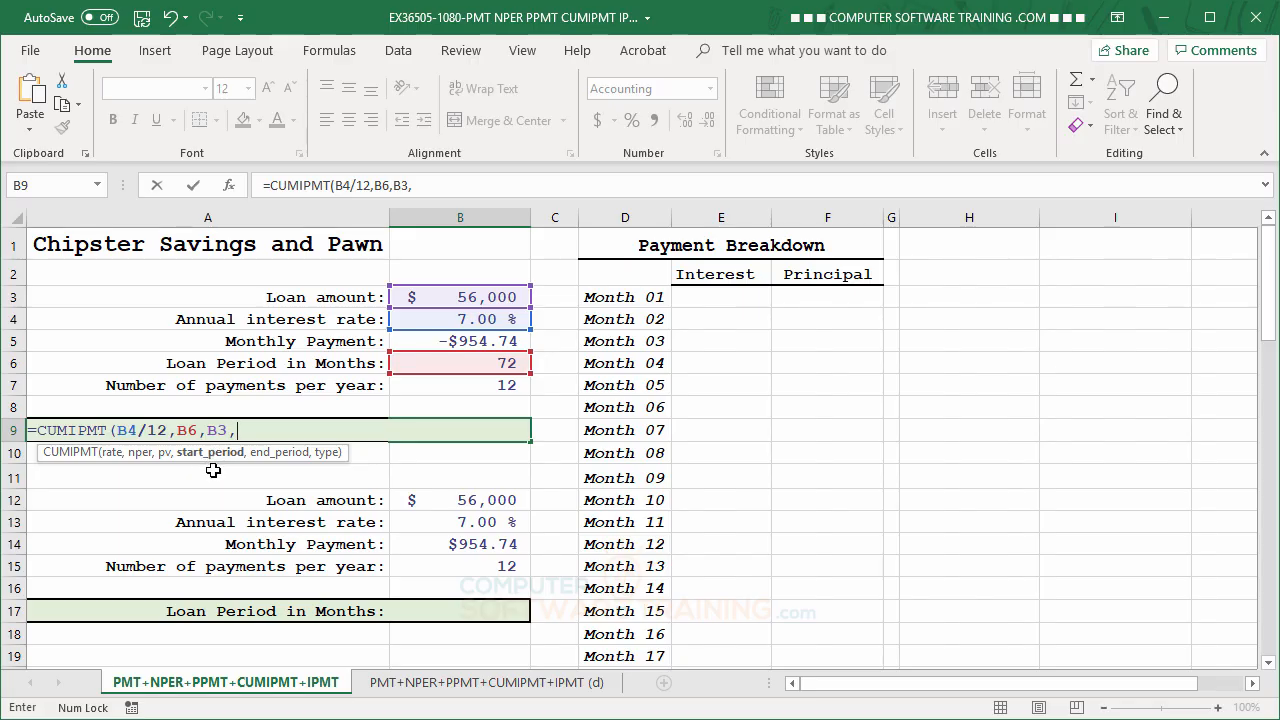
- Complete the total interest formula with start period 1, end period B6 and payment type 0
{"action": "type", "text": "1,"}
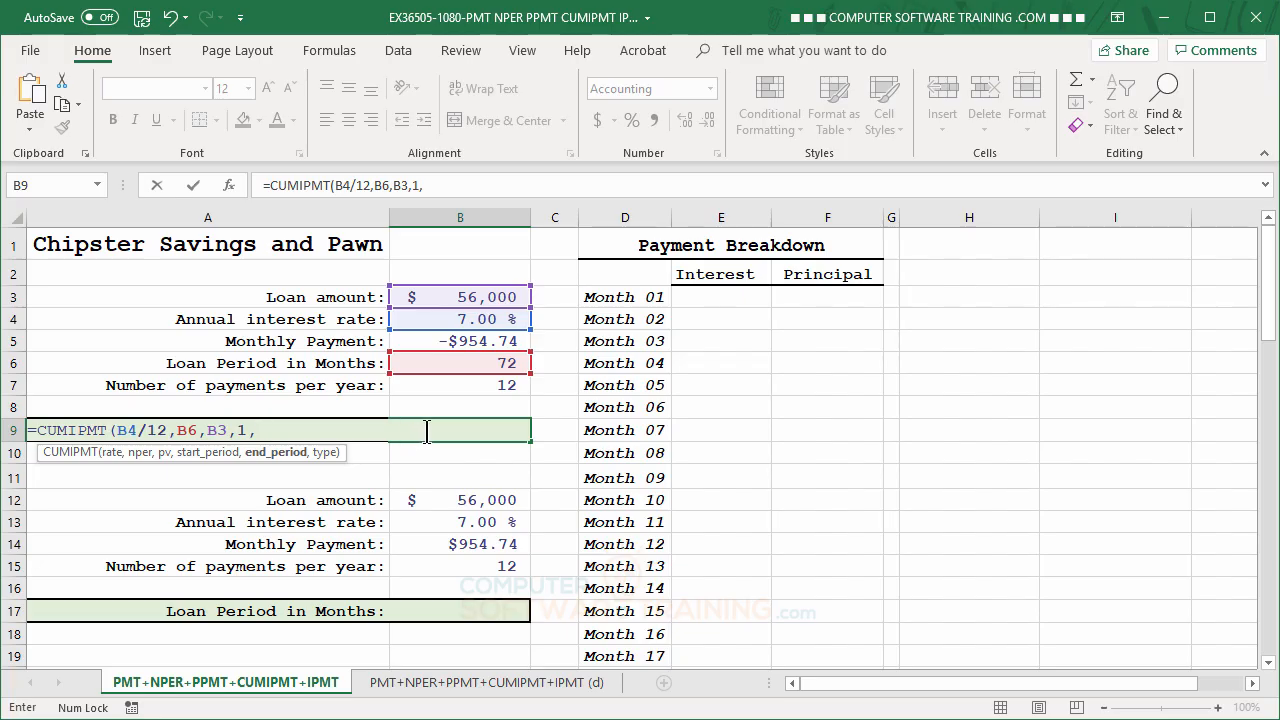
{"action": "left_click", "coordinate": [480, 363]}
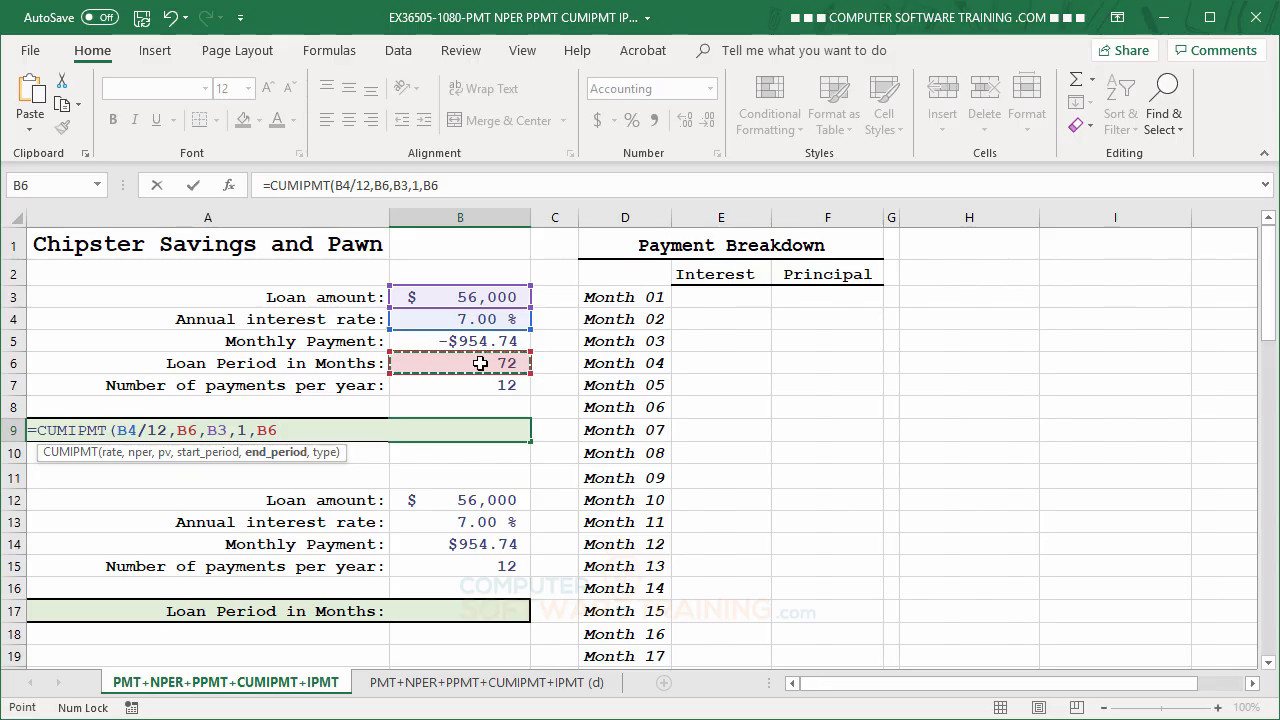
{"action": "type", "text": ","}
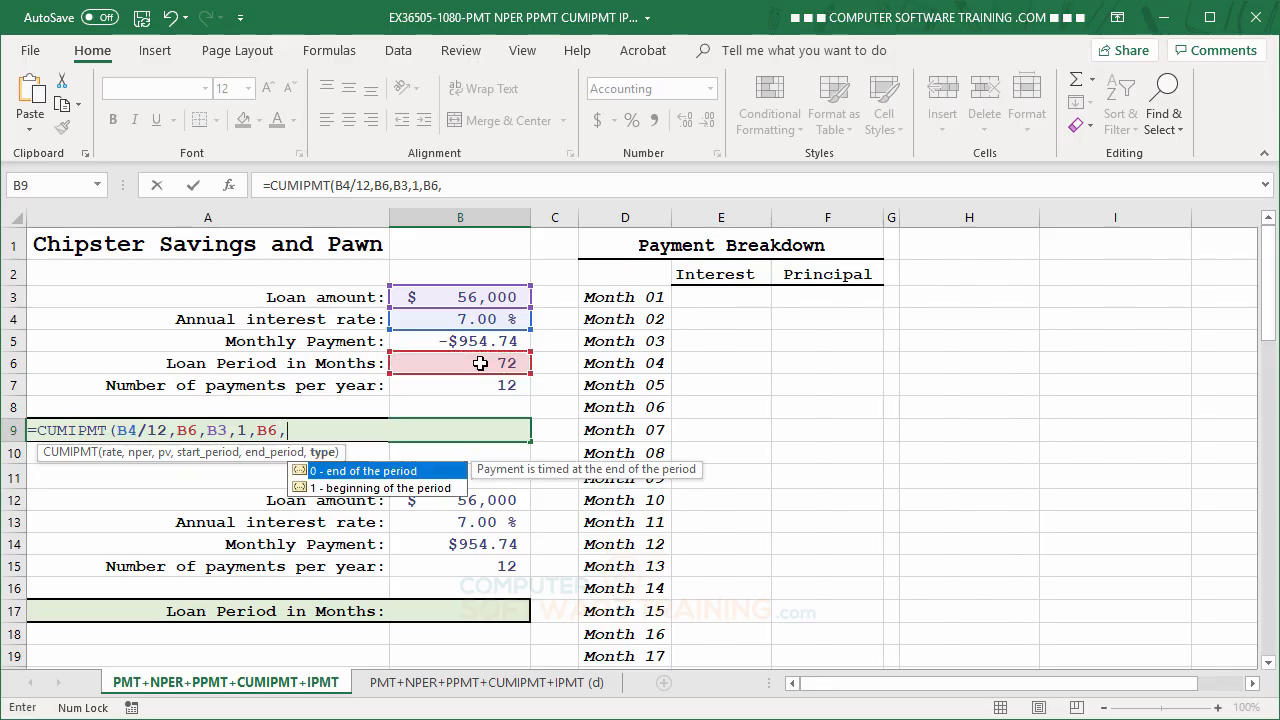
{"action": "type", "text": "0"}
{"action": "type", "text": ")"}
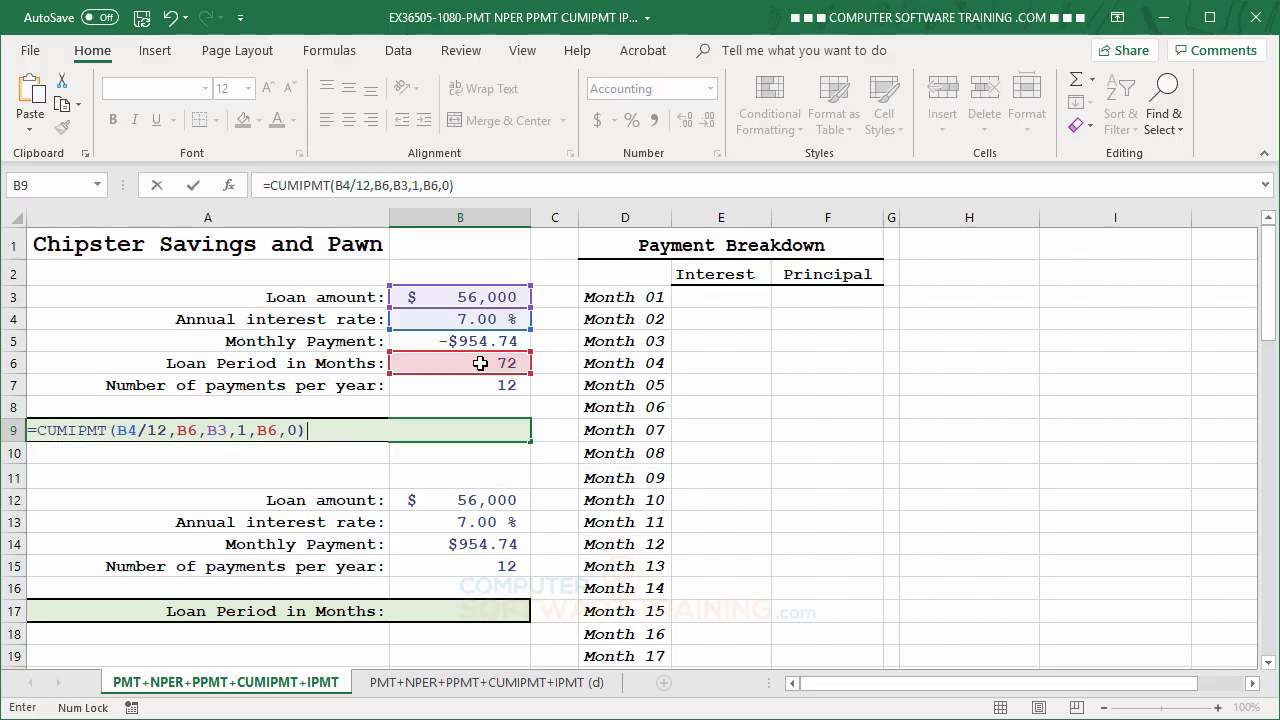
{"action": "key", "text": "Return"}
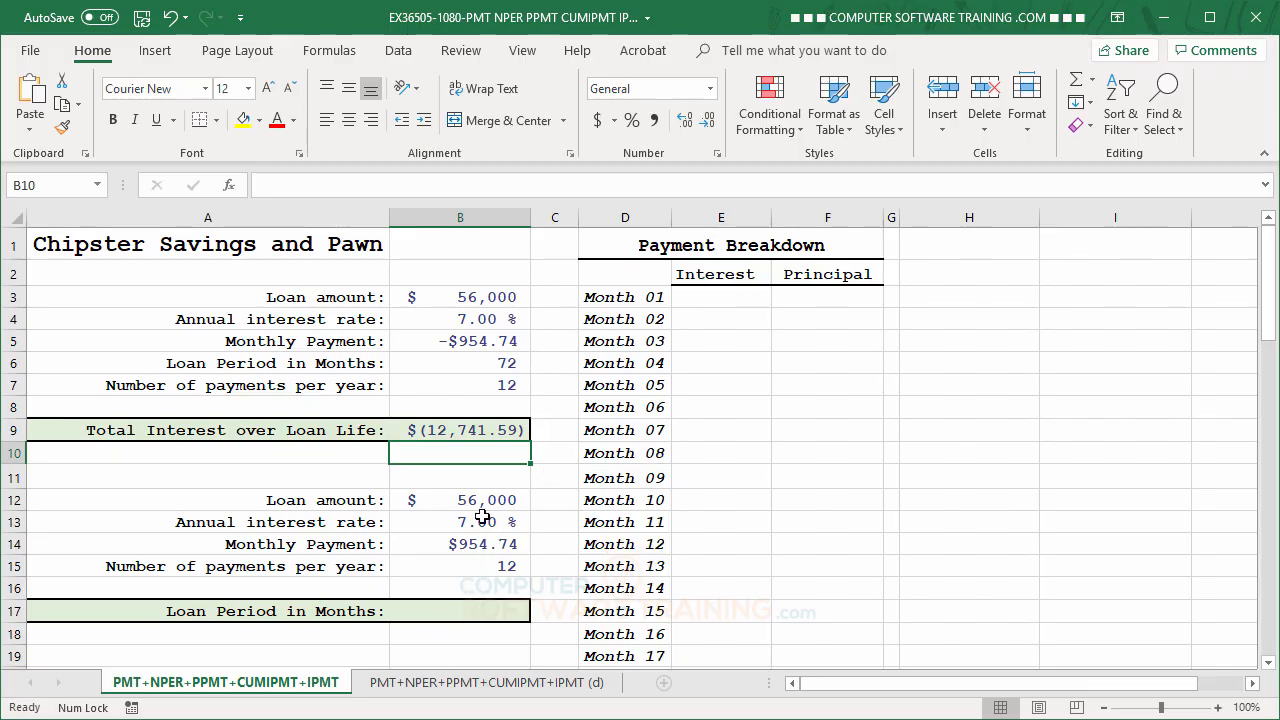
- Calculate the loan period in cell B17 with an NPER formula using rate B13/12, payment B14 and present value -B12
{"action": "left_click", "coordinate": [462, 609]}
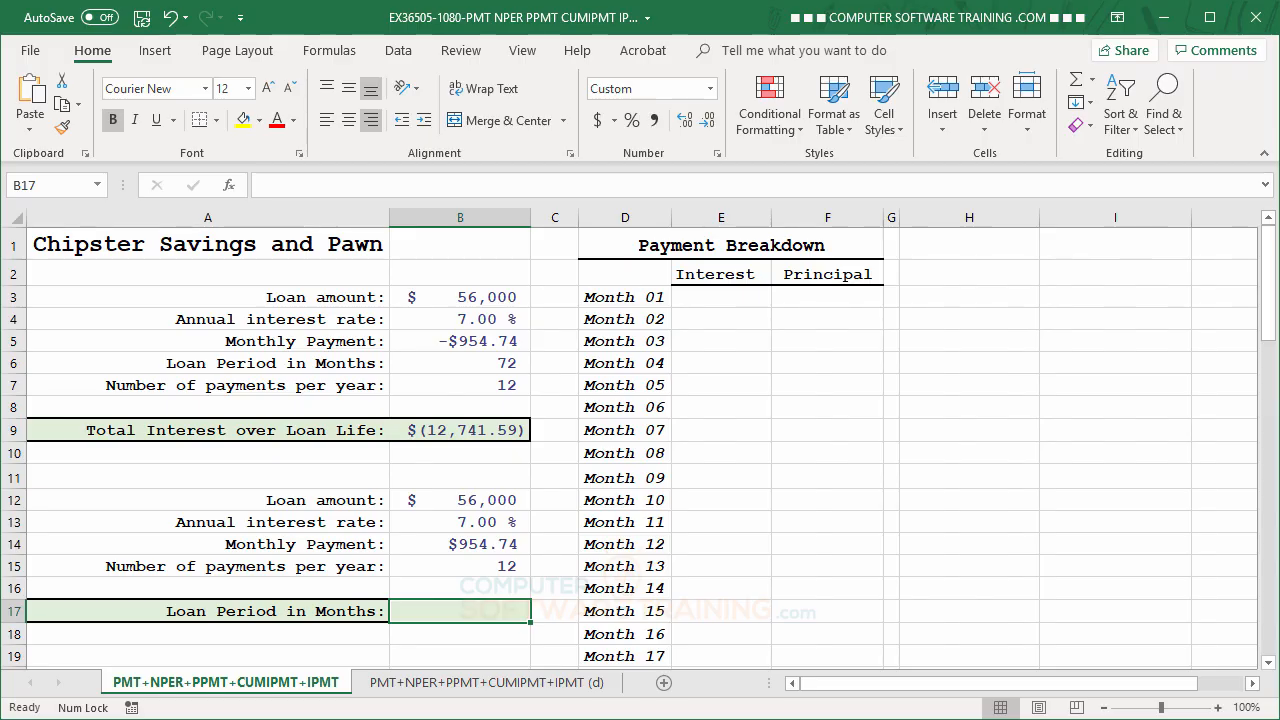
{"action": "type", "text": "=n"}
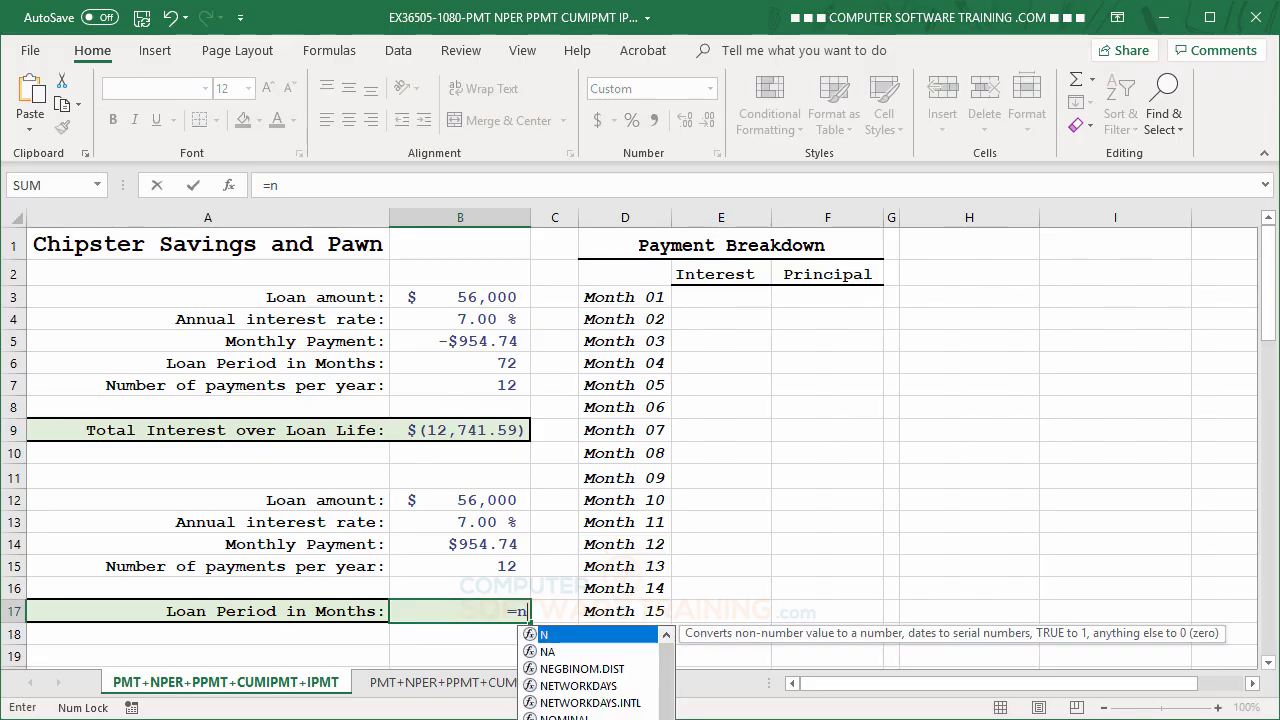
{"action": "type", "text": "p"}
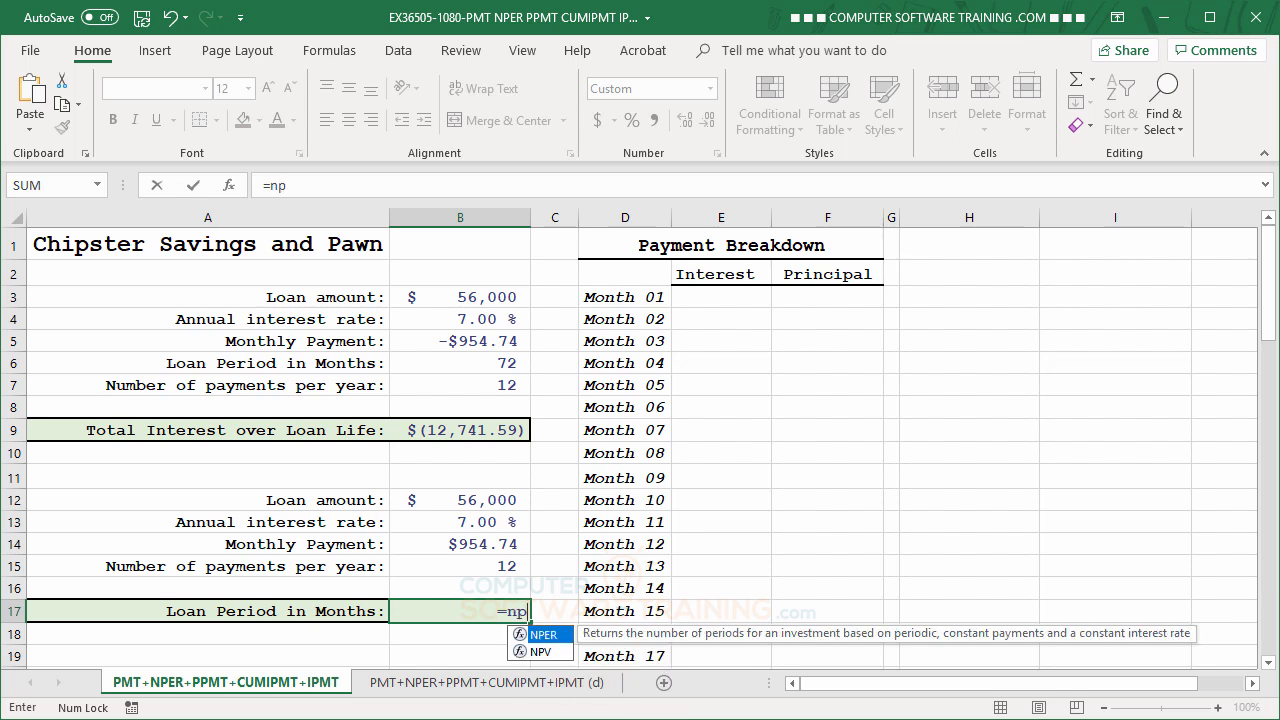
{"action": "double_click", "coordinate": [536, 636]}
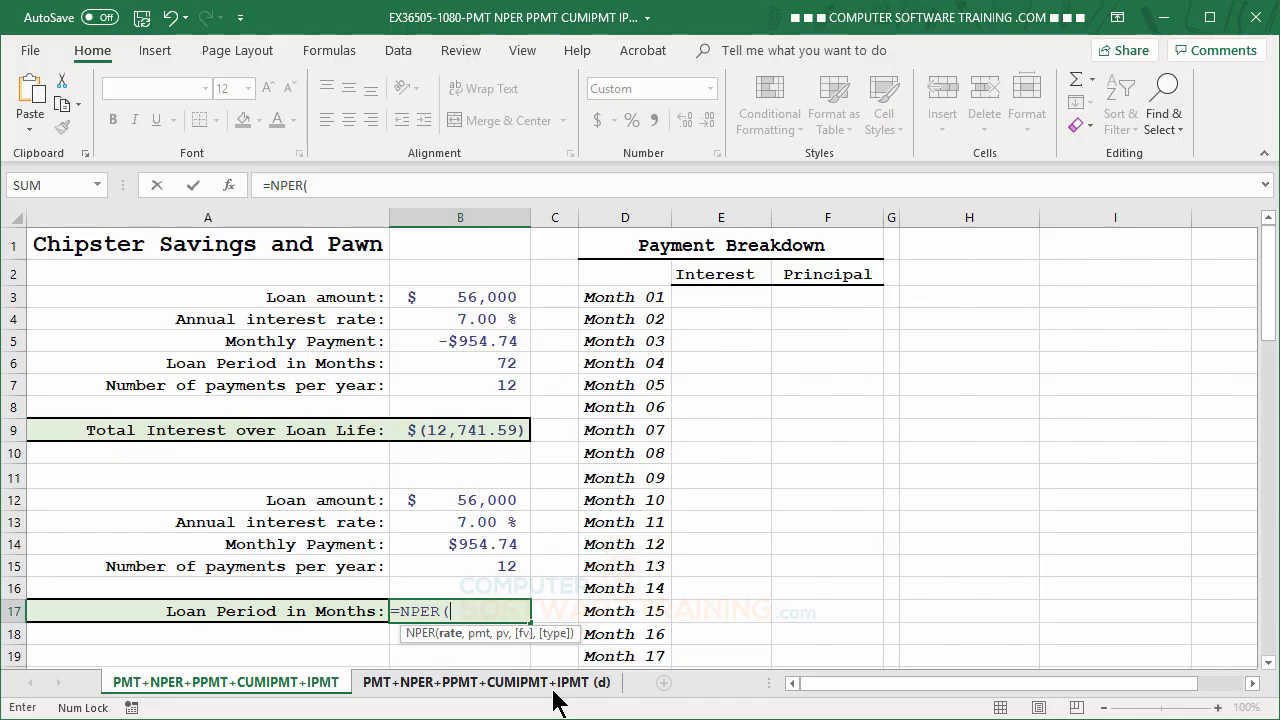
{"action": "left_click", "coordinate": [485, 522]}
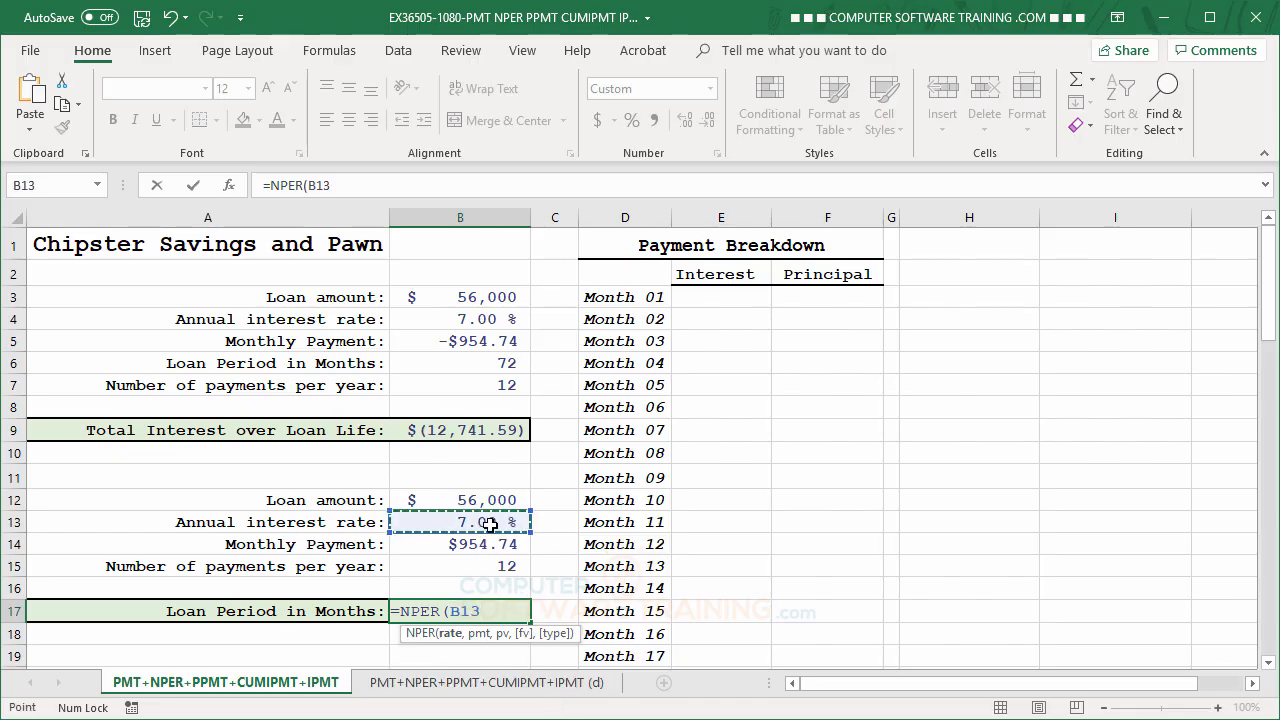
{"action": "type", "text": "/1"}
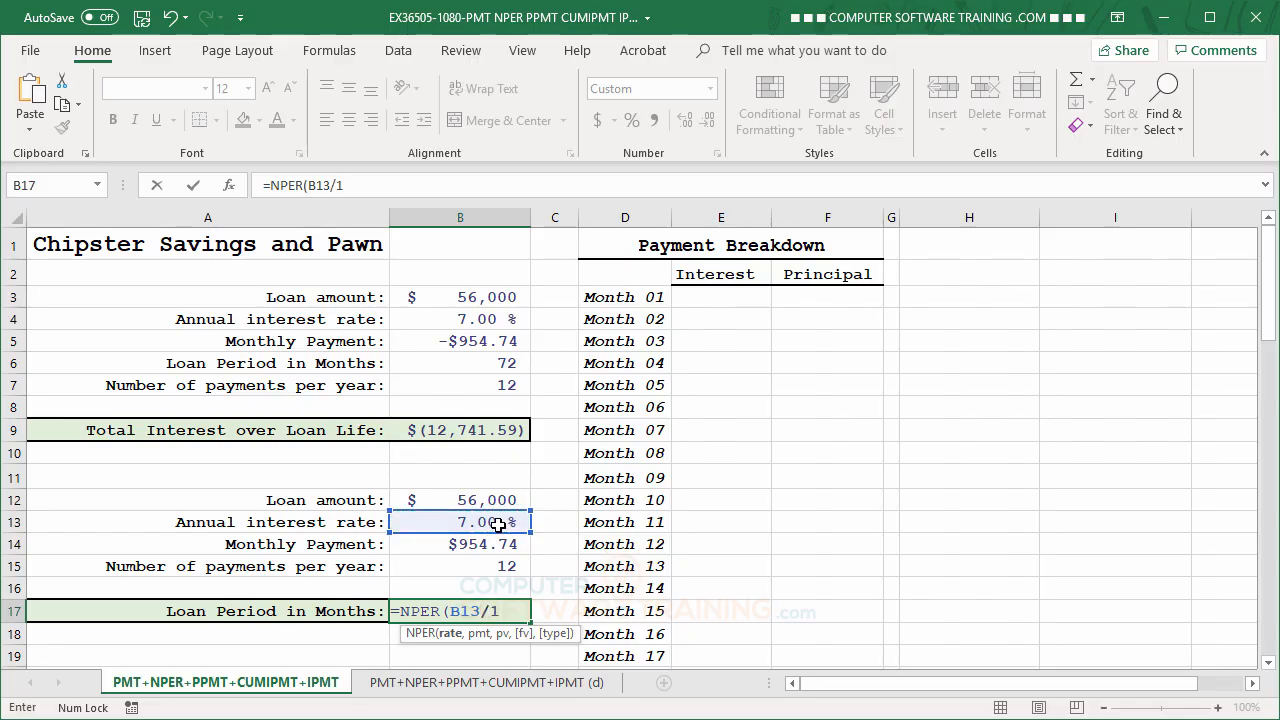
{"action": "type", "text": "2,"}
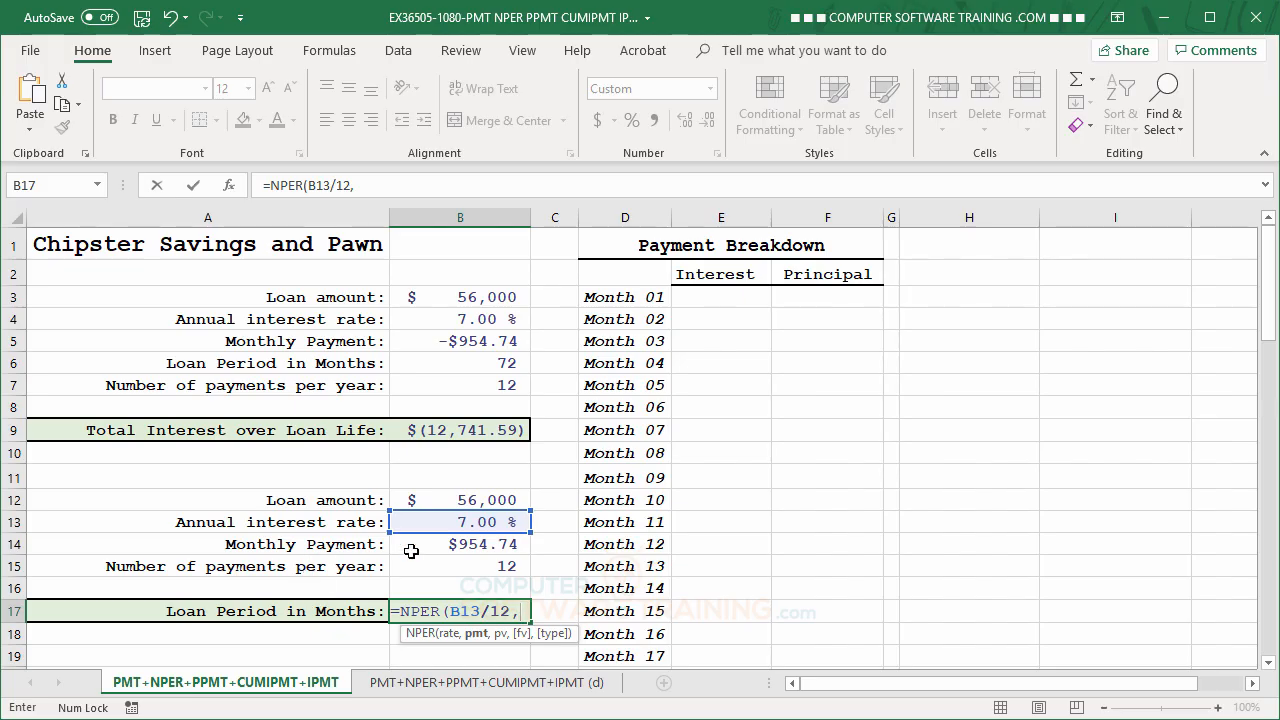
{"action": "left_click", "coordinate": [478, 544]}
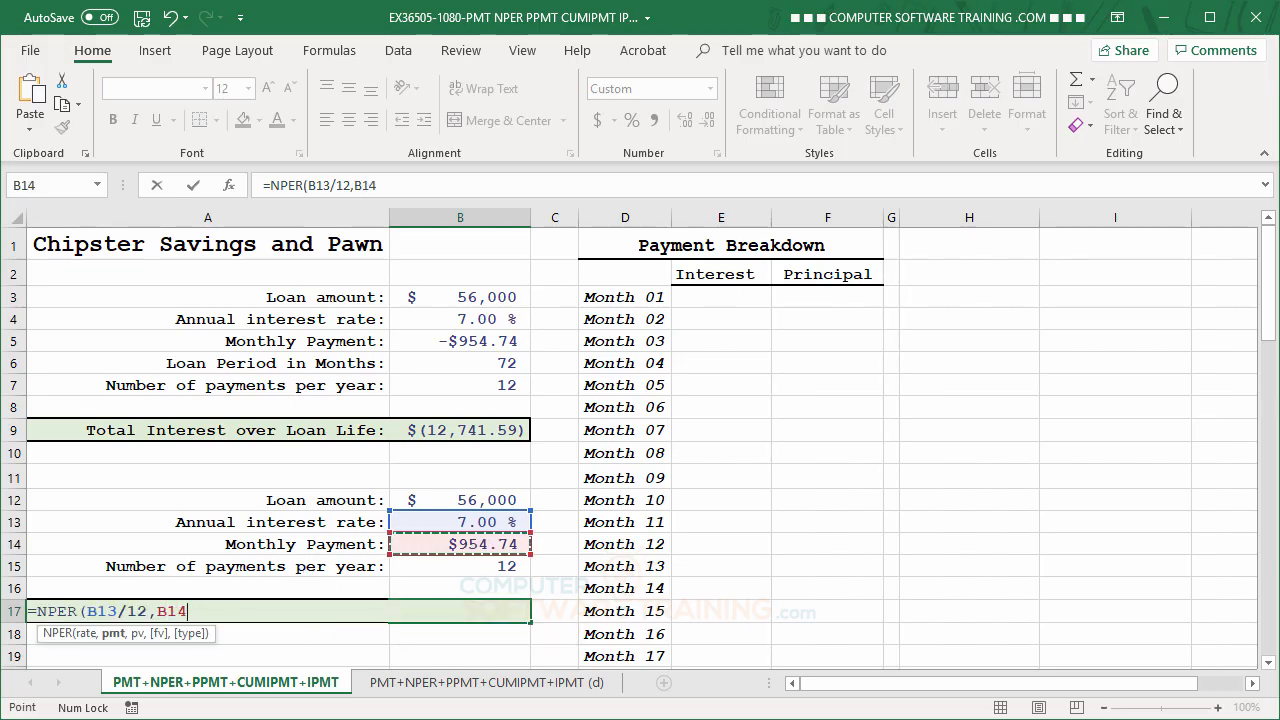
{"action": "type", "text": ",-"}
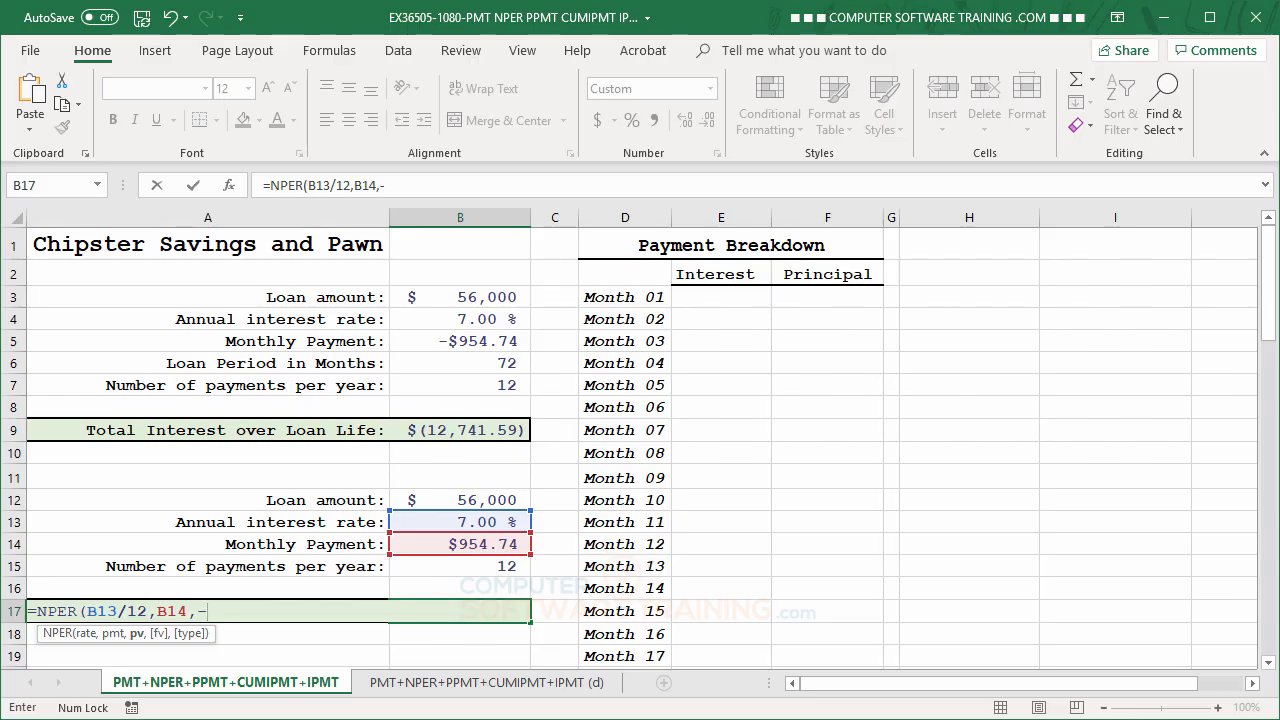
{"action": "left_click", "coordinate": [469, 501]}
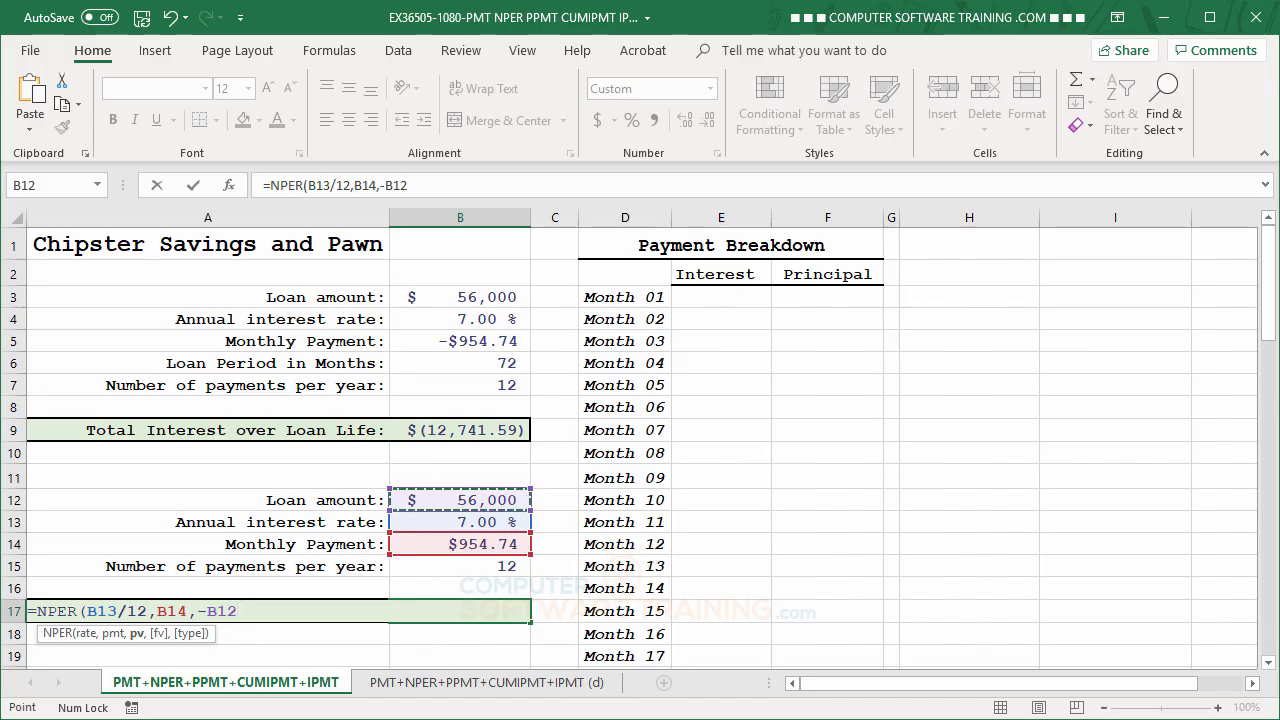
{"action": "key", "text": "Return"}
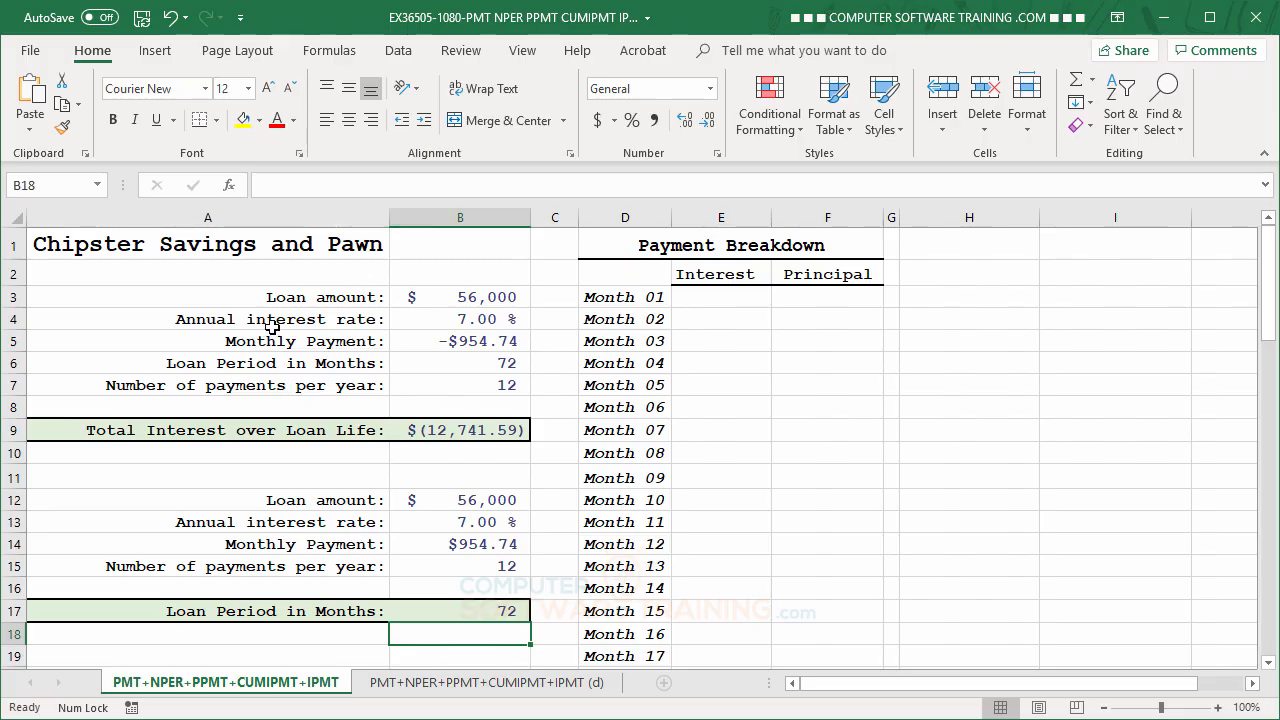
- Begin an IPMT formula in cell E3 for the Month 01 interest, with B4/12 as the rate
{"action": "left_click", "coordinate": [312, 297]}
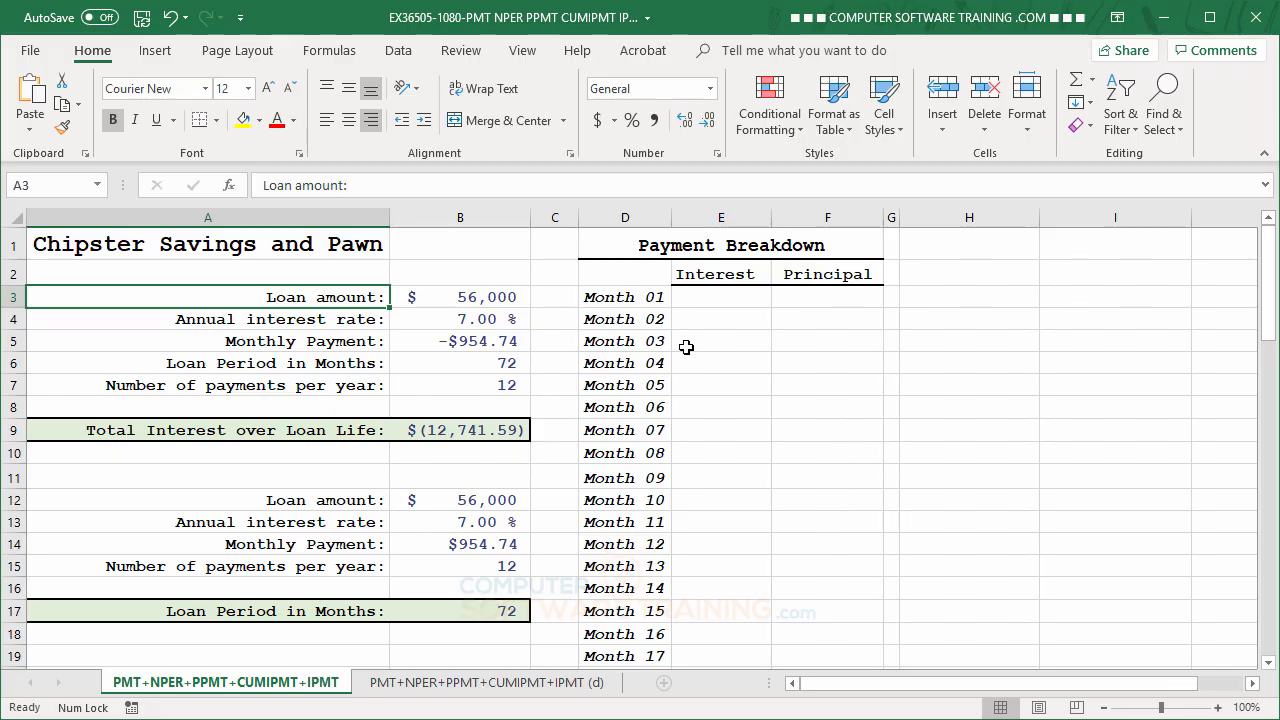
{"action": "left_click", "coordinate": [706, 300]}
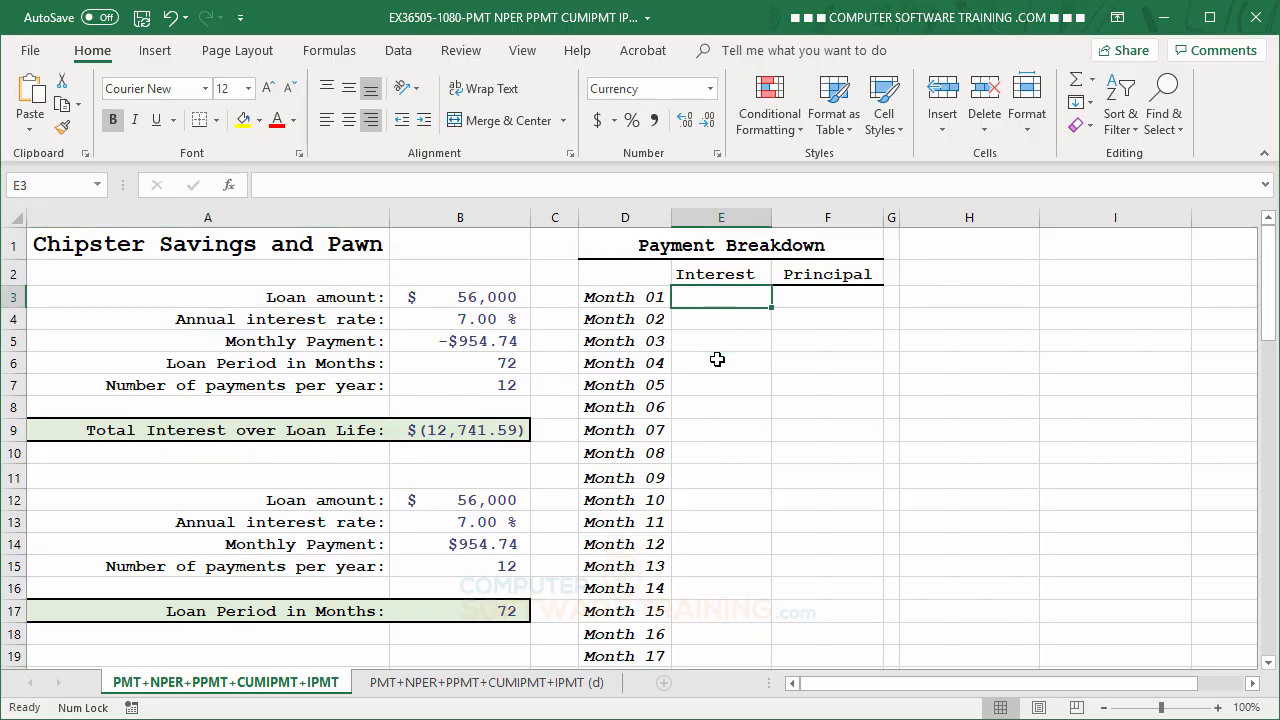
{"action": "type", "text": "=i"}
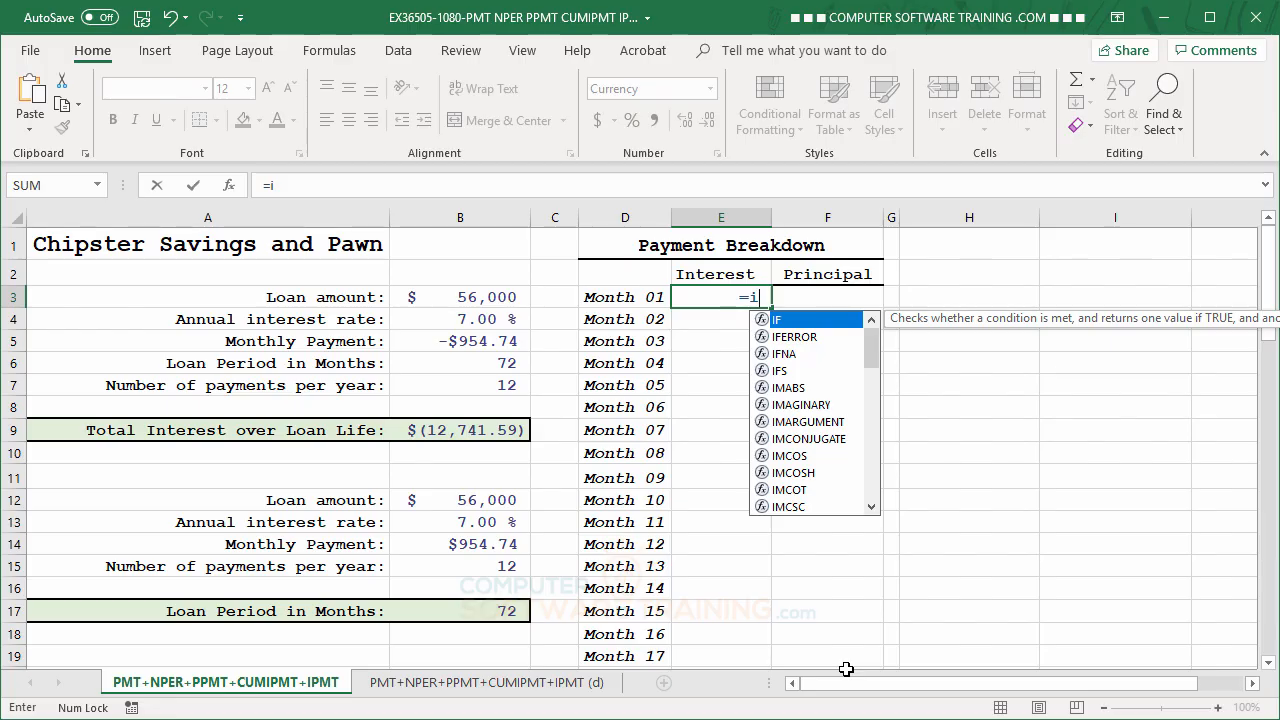
{"action": "type", "text": "p"}
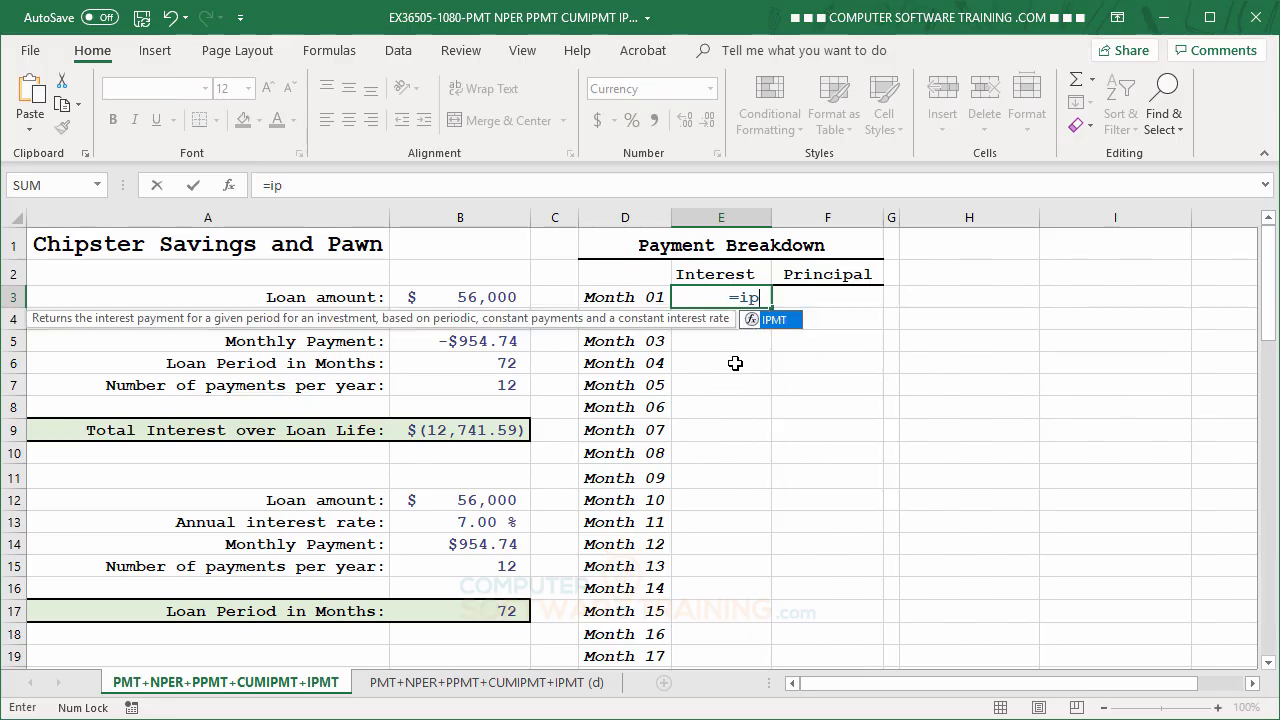
{"action": "double_click", "coordinate": [760, 318]}
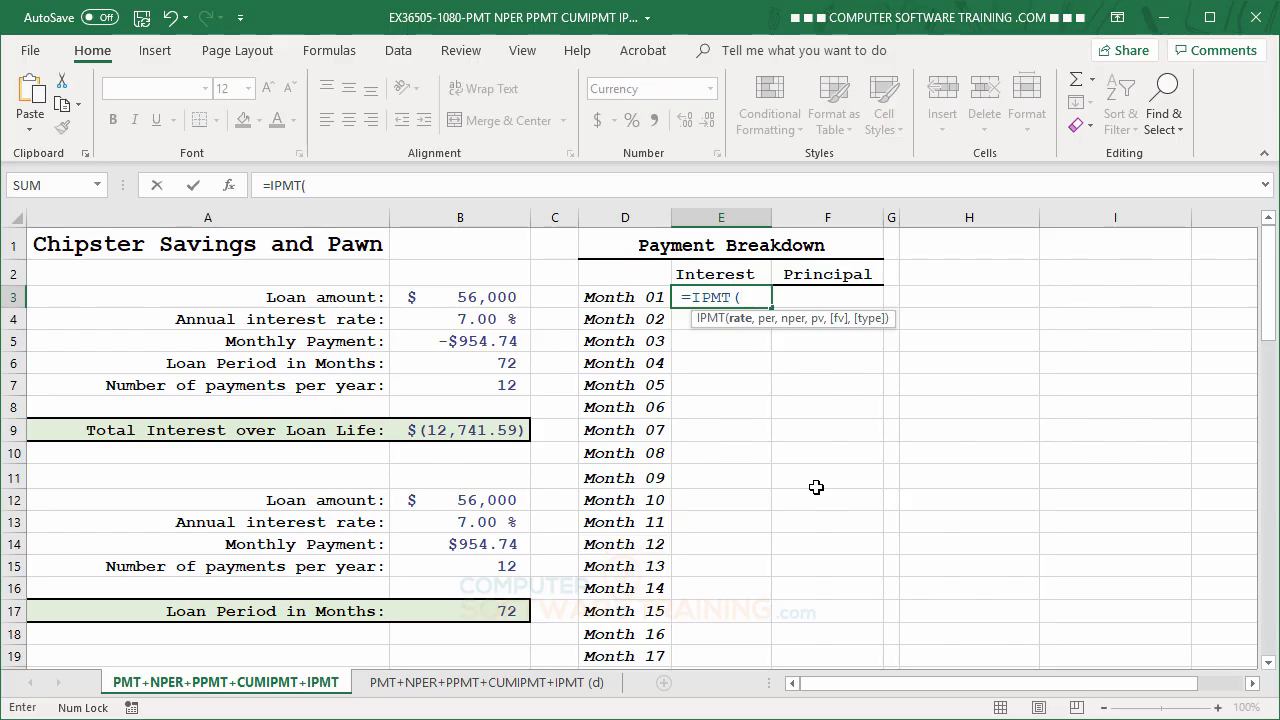
{"action": "left_click", "coordinate": [463, 321]}
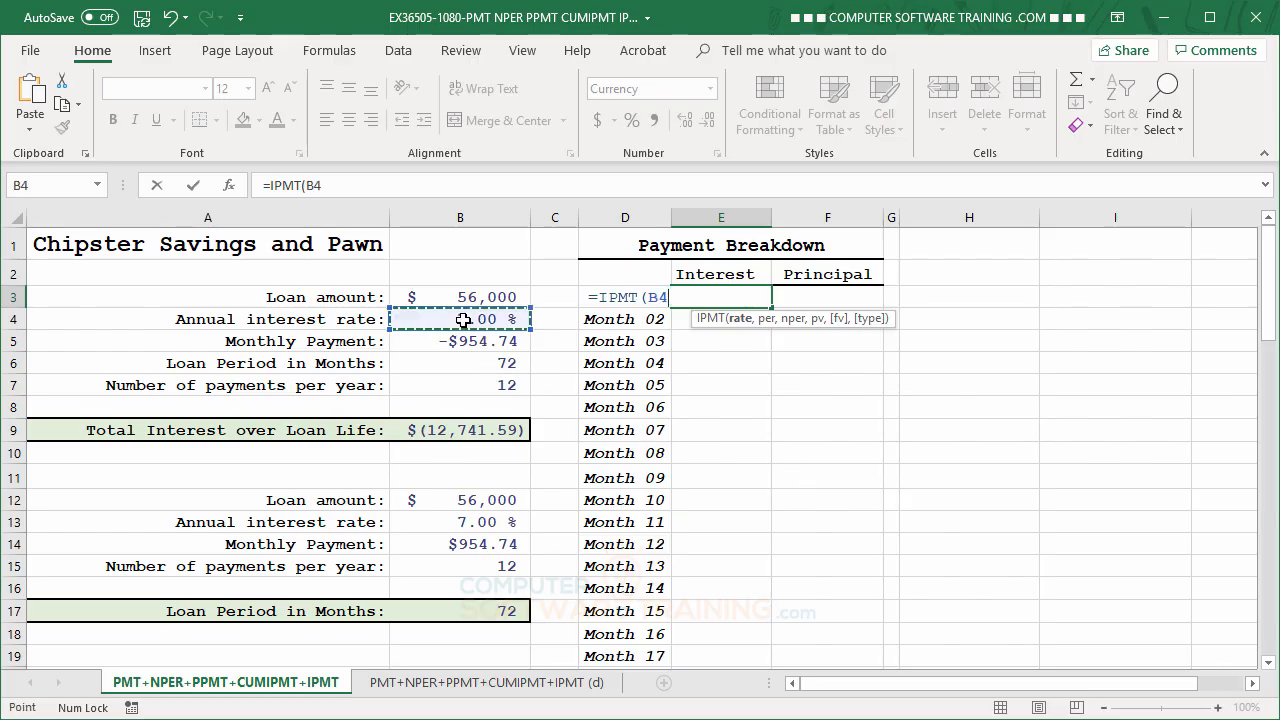
{"action": "type", "text": "/"}
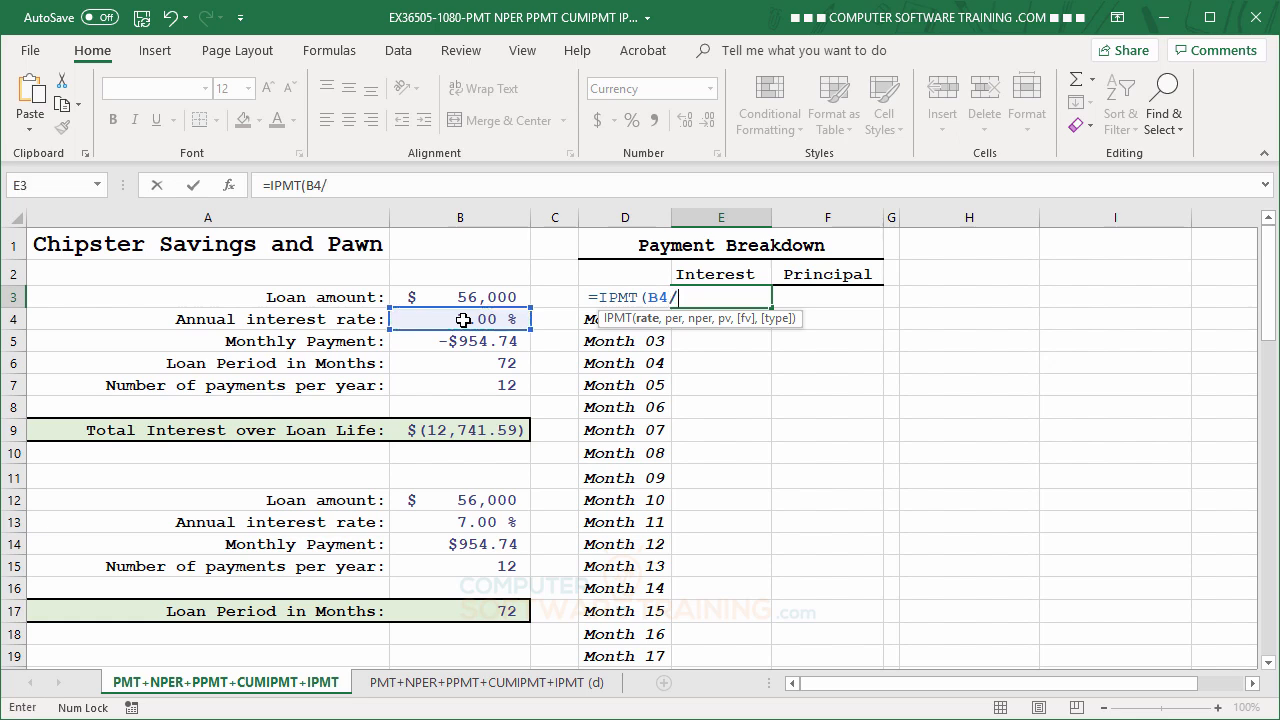
{"action": "type", "text": "12,"}
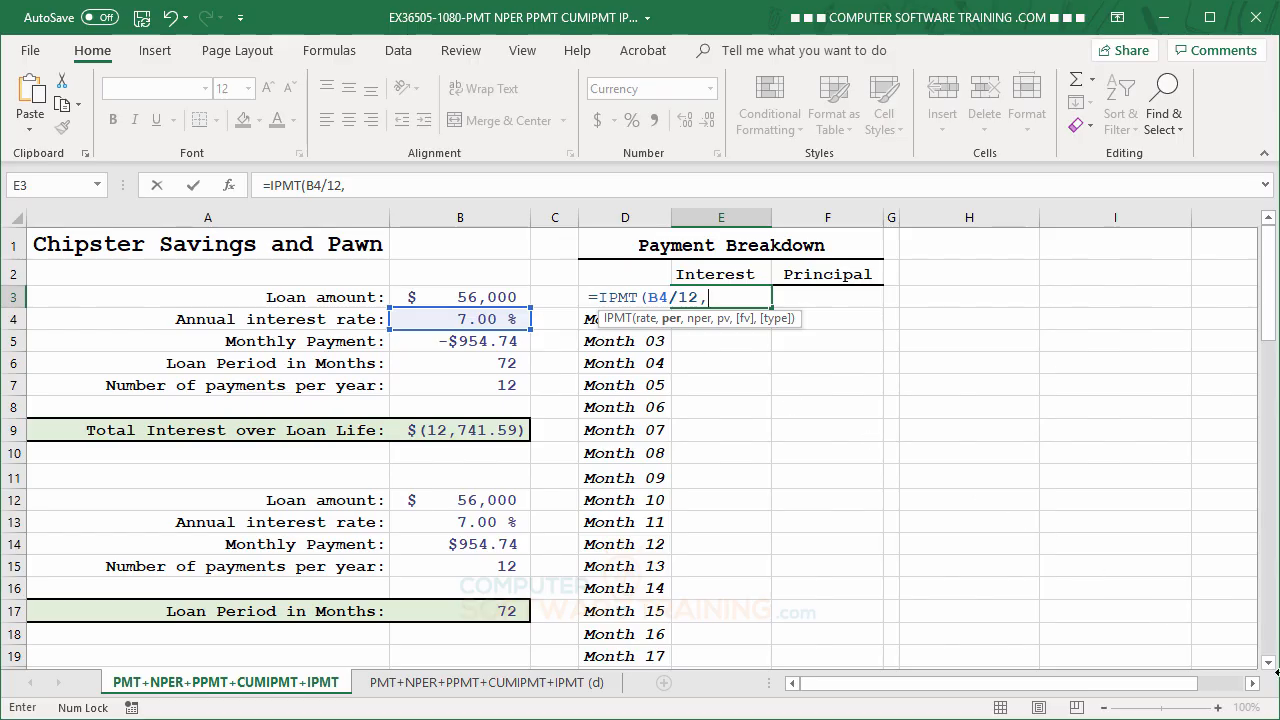
- Add ROW(C1) as the period, B6 as nper and B3 as the present value to the IPMT formula
{"action": "type", "text": "ro"}
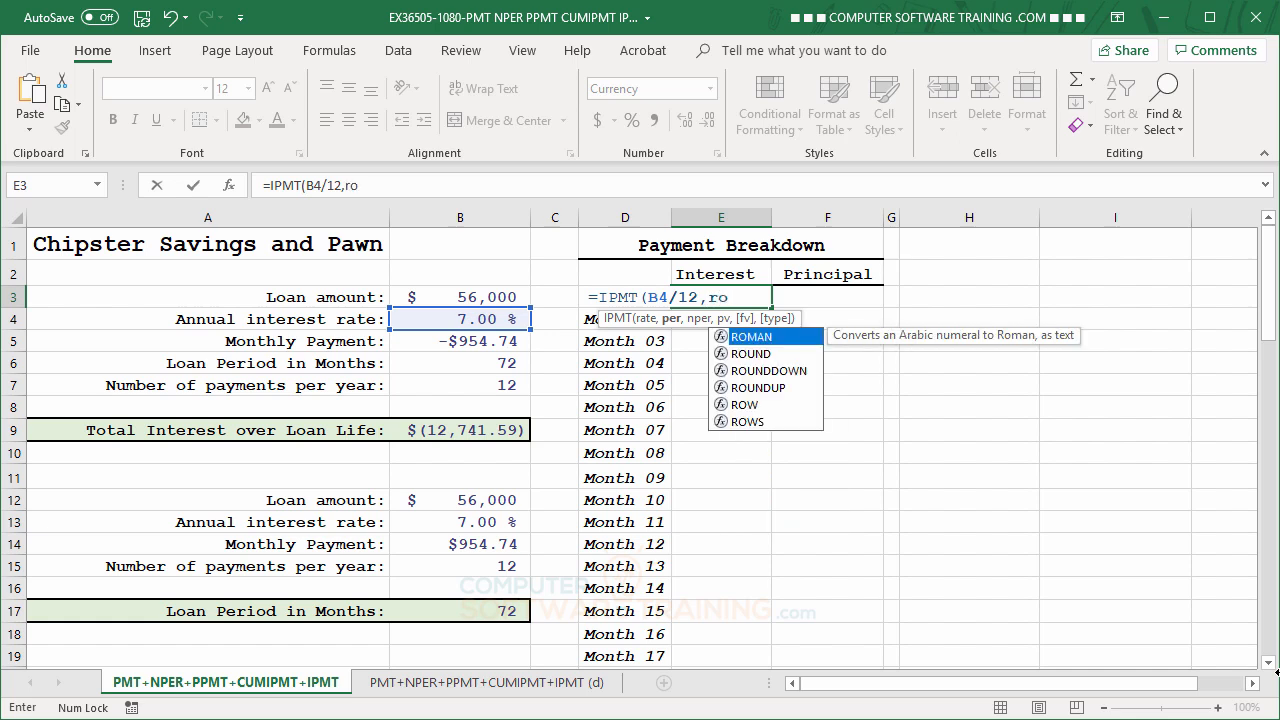
{"action": "double_click", "coordinate": [745, 404]}
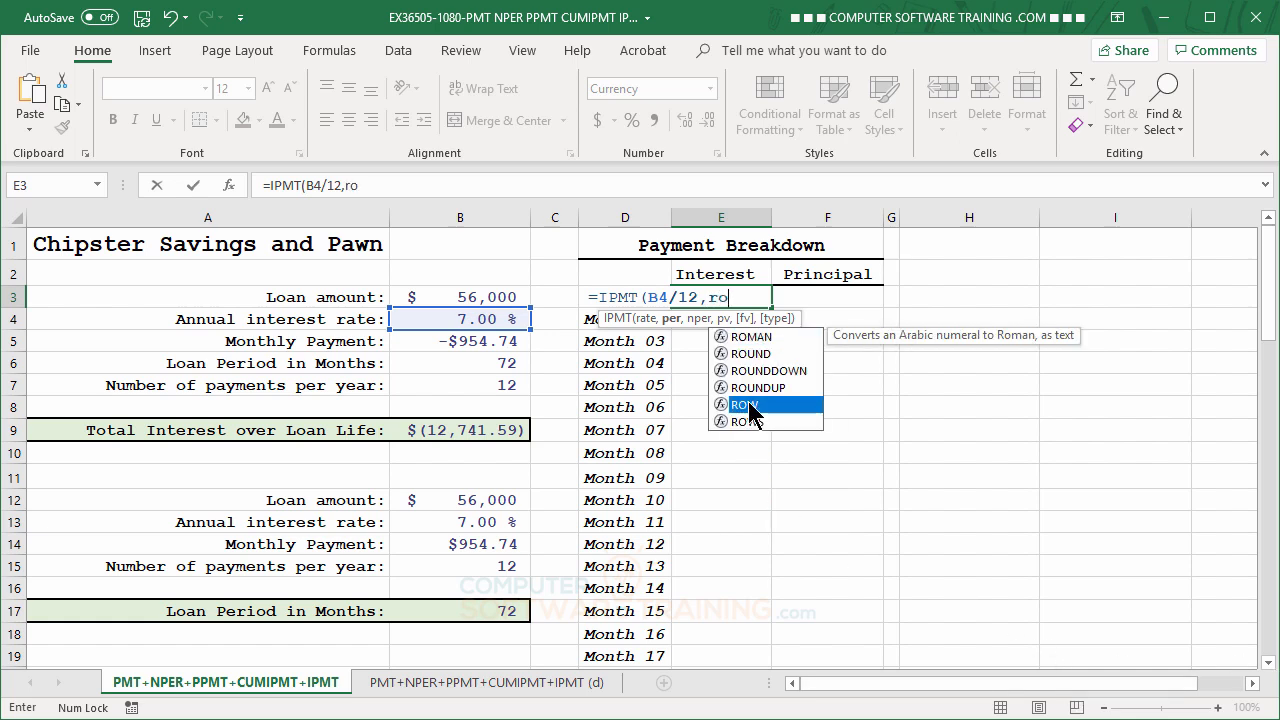
{"action": "left_click", "coordinate": [555, 242]}
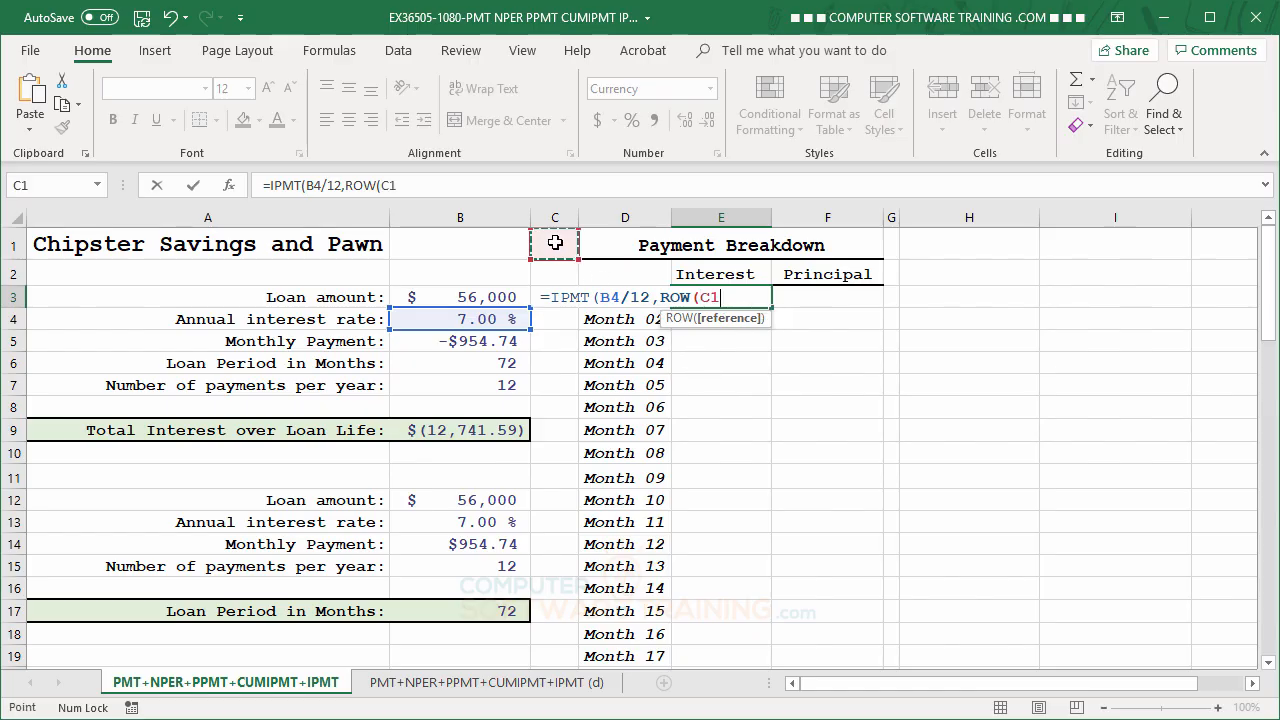
{"action": "type", "text": ")"}
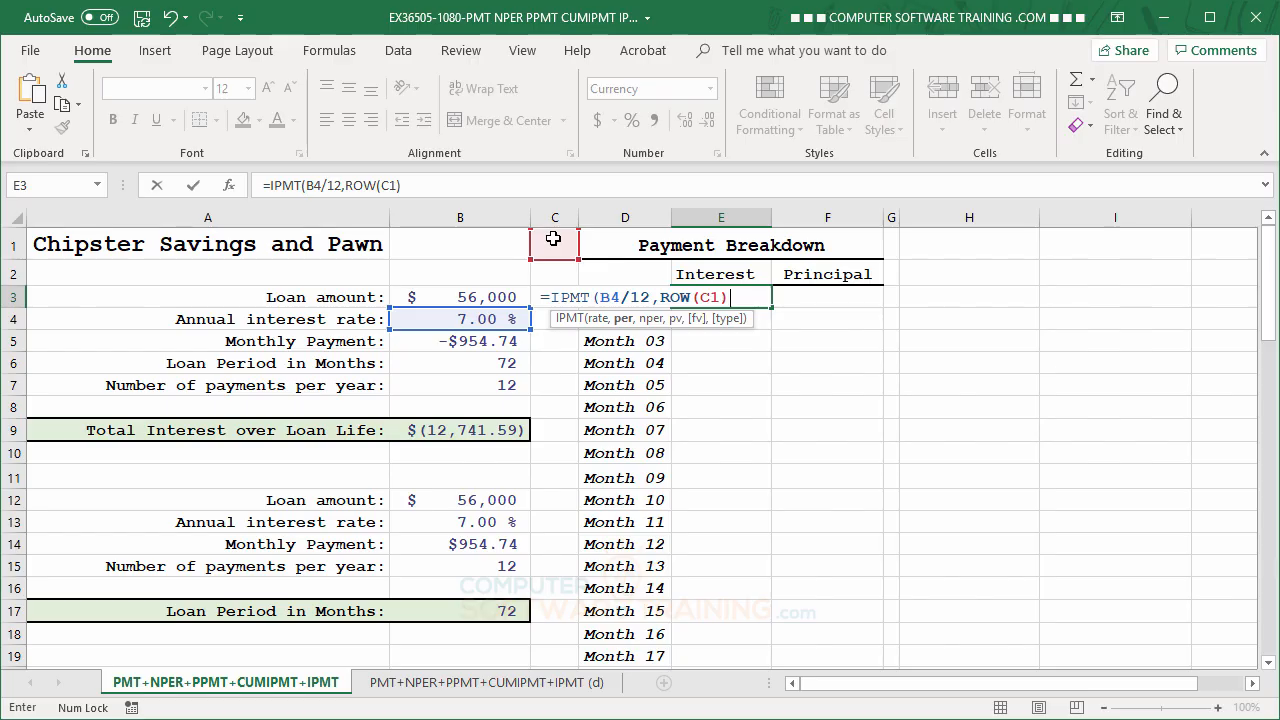
{"action": "type", "text": ","}
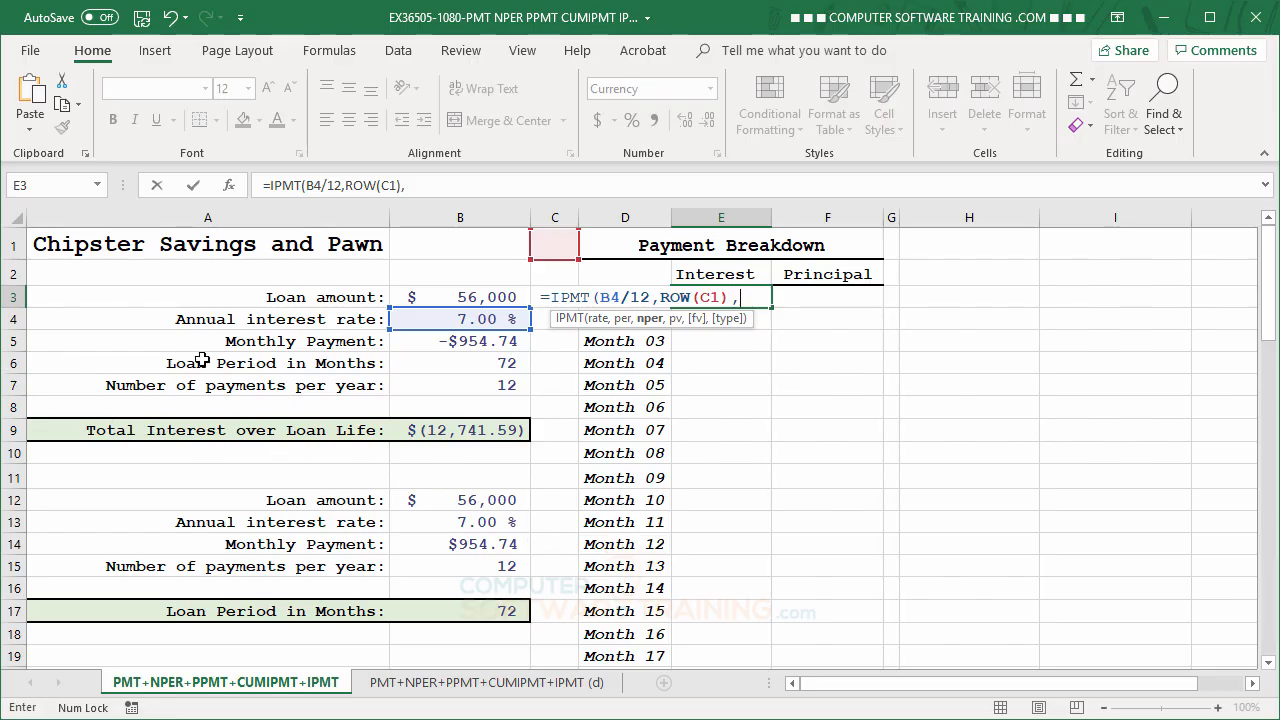
{"action": "left_click", "coordinate": [495, 366]}
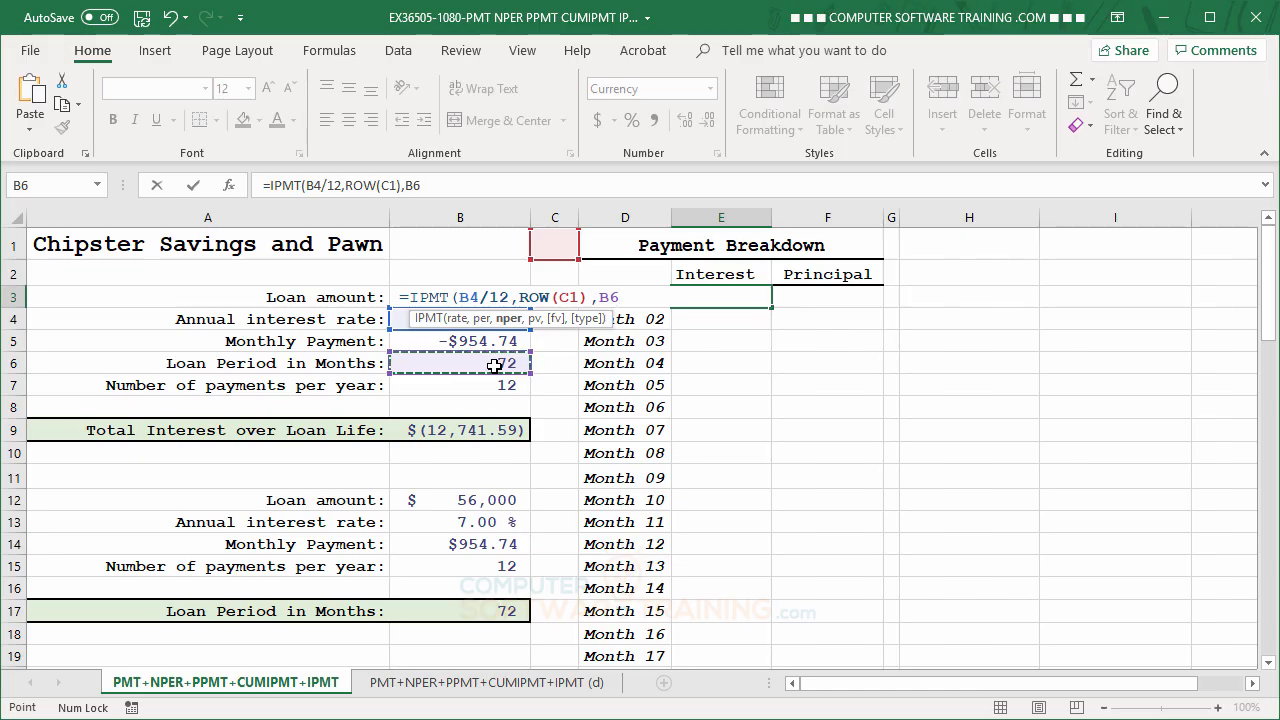
{"action": "type", "text": ","}
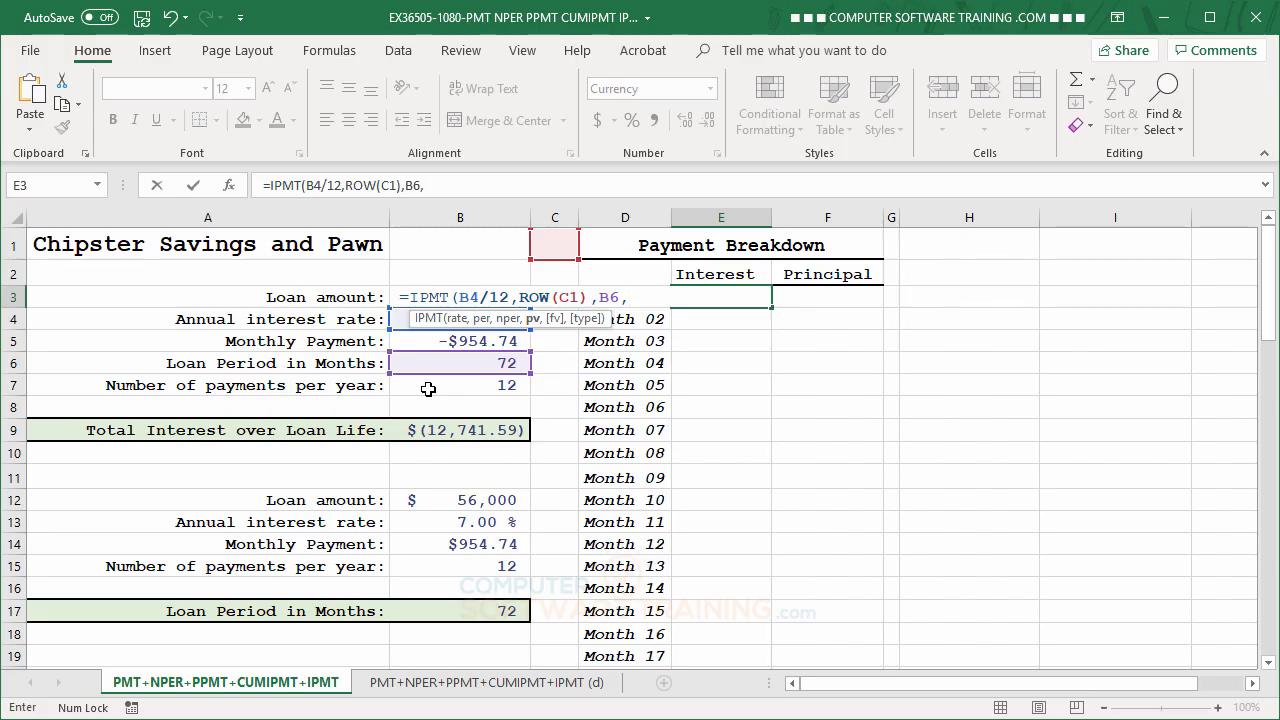
{"action": "type", "text": "B3"}
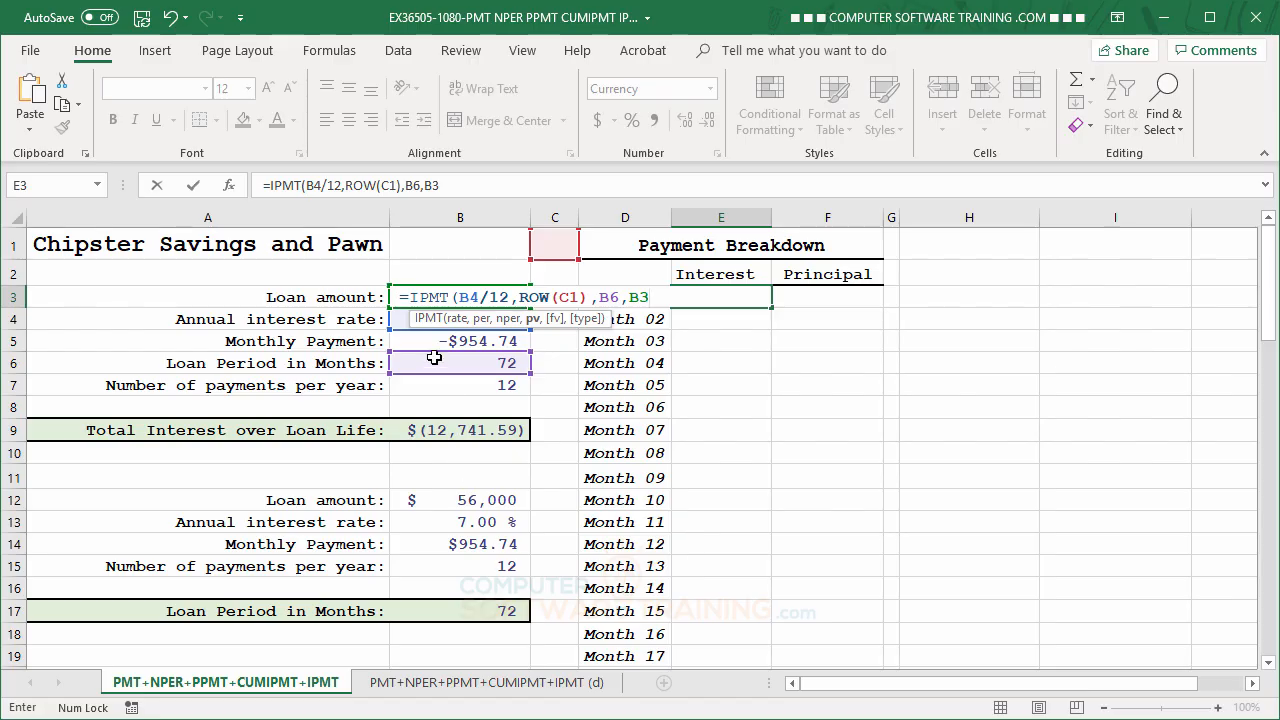
- Make the B4, B6 and B3 references absolute in the IPMT formula and enter it in E3, accepting the suggested closing parenthesis
{"action": "left_click", "coordinate": [469, 298]}
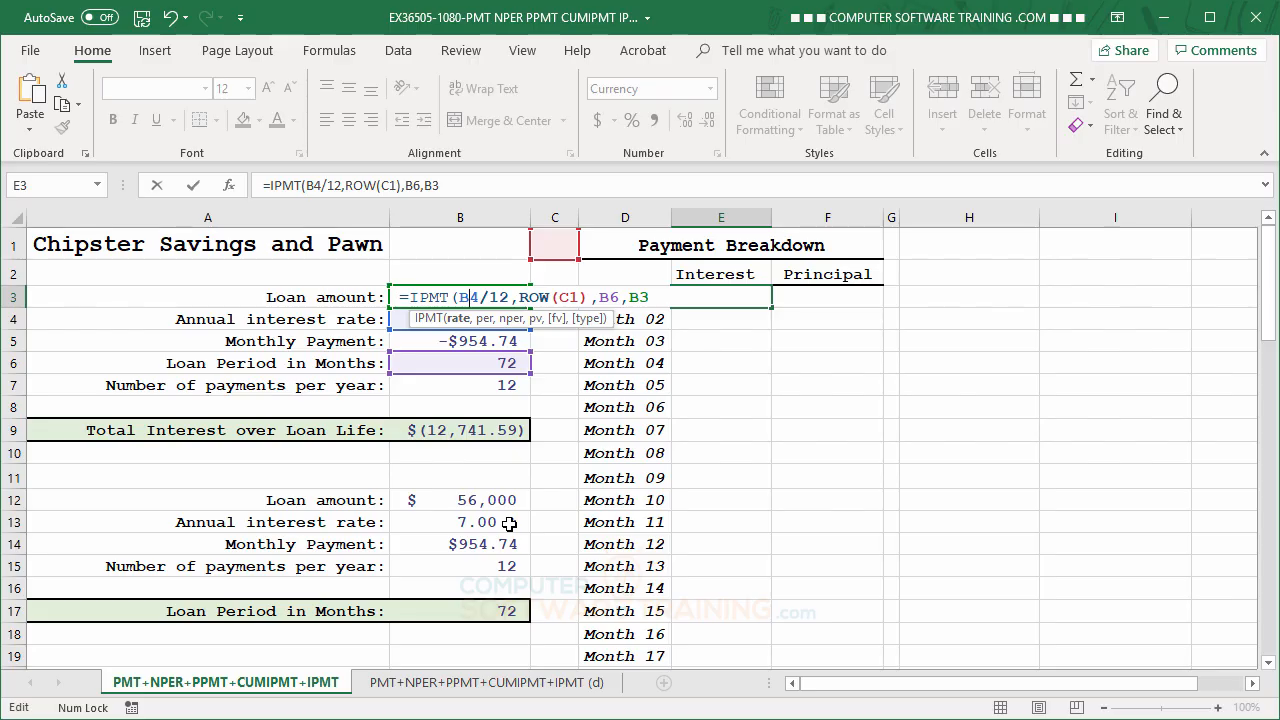
{"action": "key", "text": "F4"}
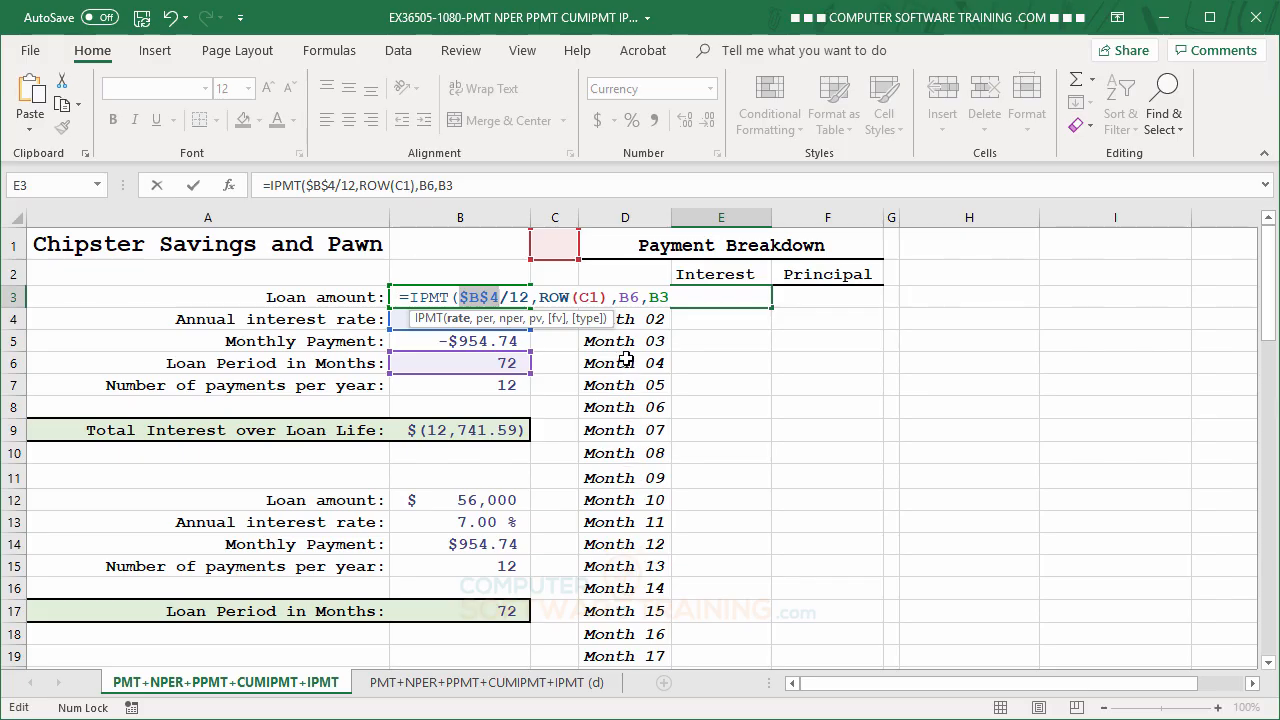
{"action": "left_click", "coordinate": [628, 297]}
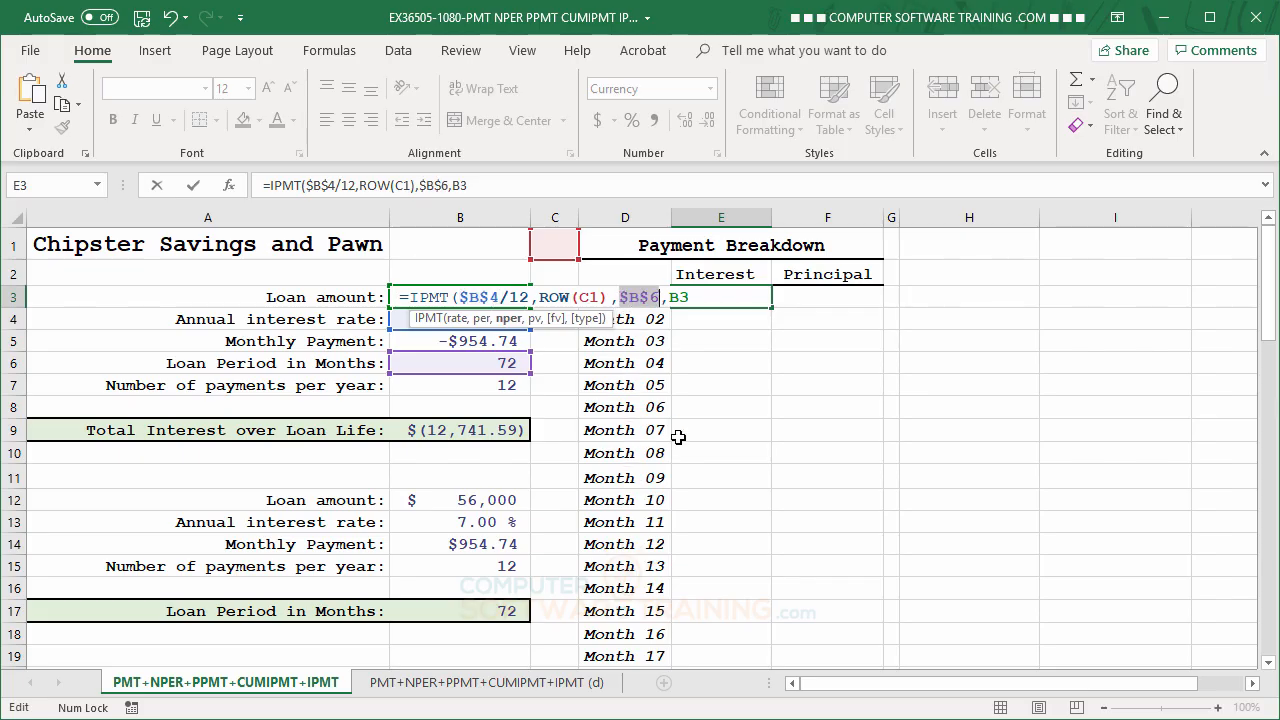
{"action": "key", "text": "F4"}
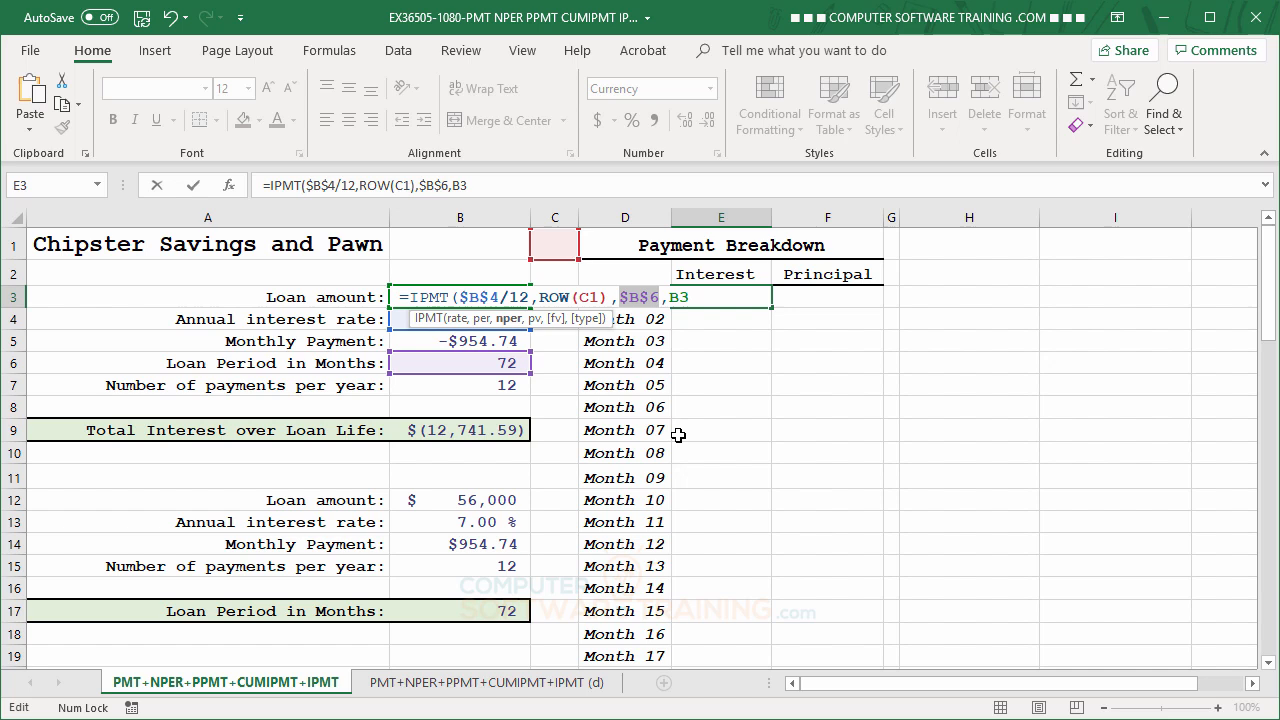
{"action": "left_click", "coordinate": [677, 297]}
{"action": "key", "text": "F4"}
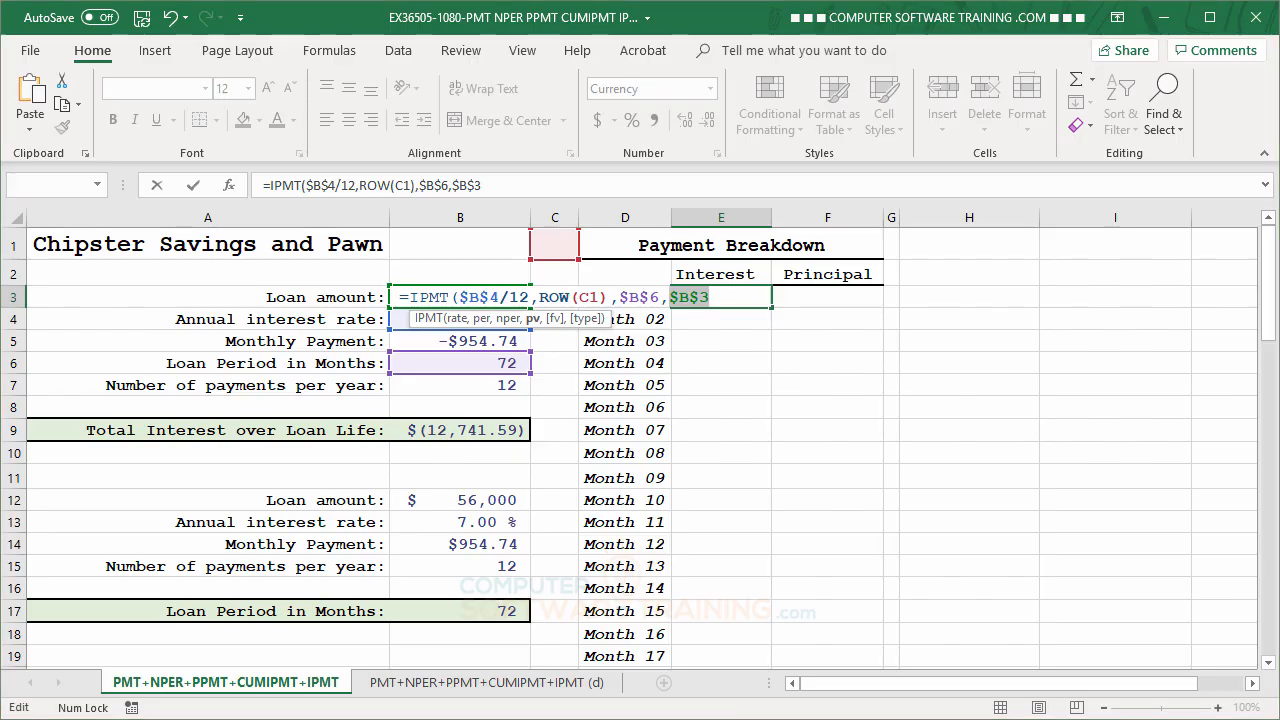
{"action": "key", "text": "Return"}
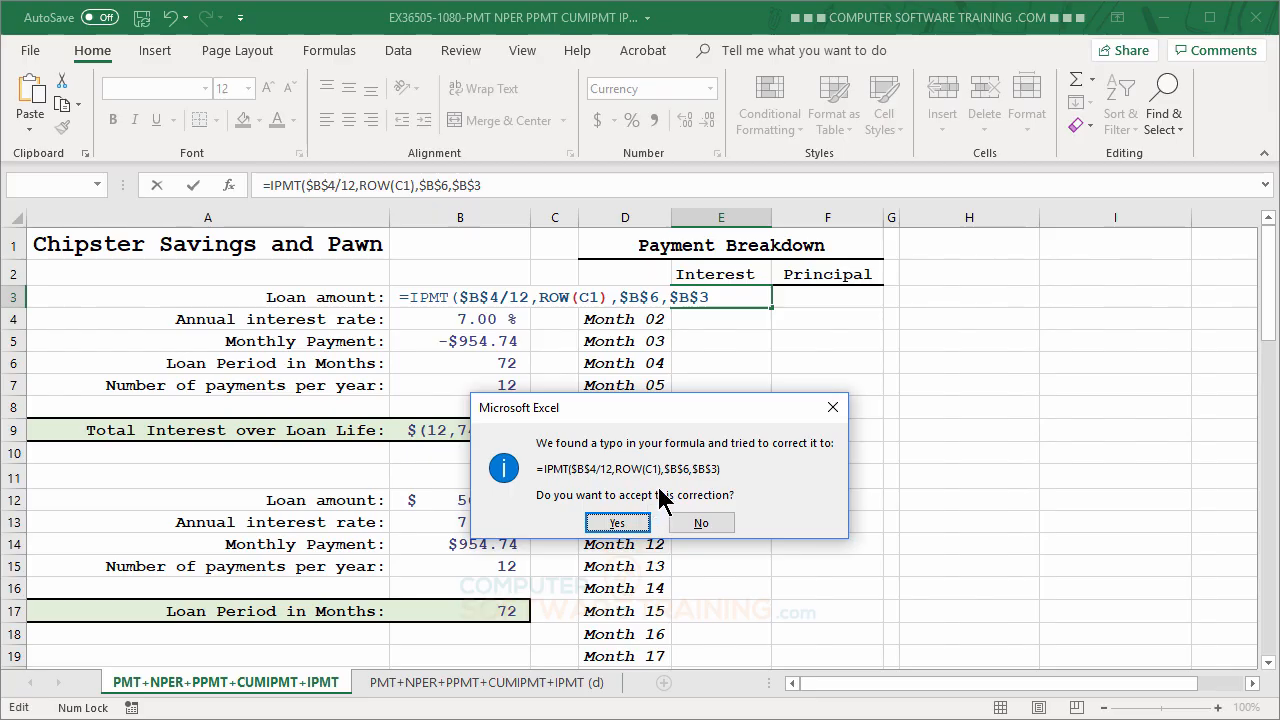
{"action": "left_click", "coordinate": [617, 523]}
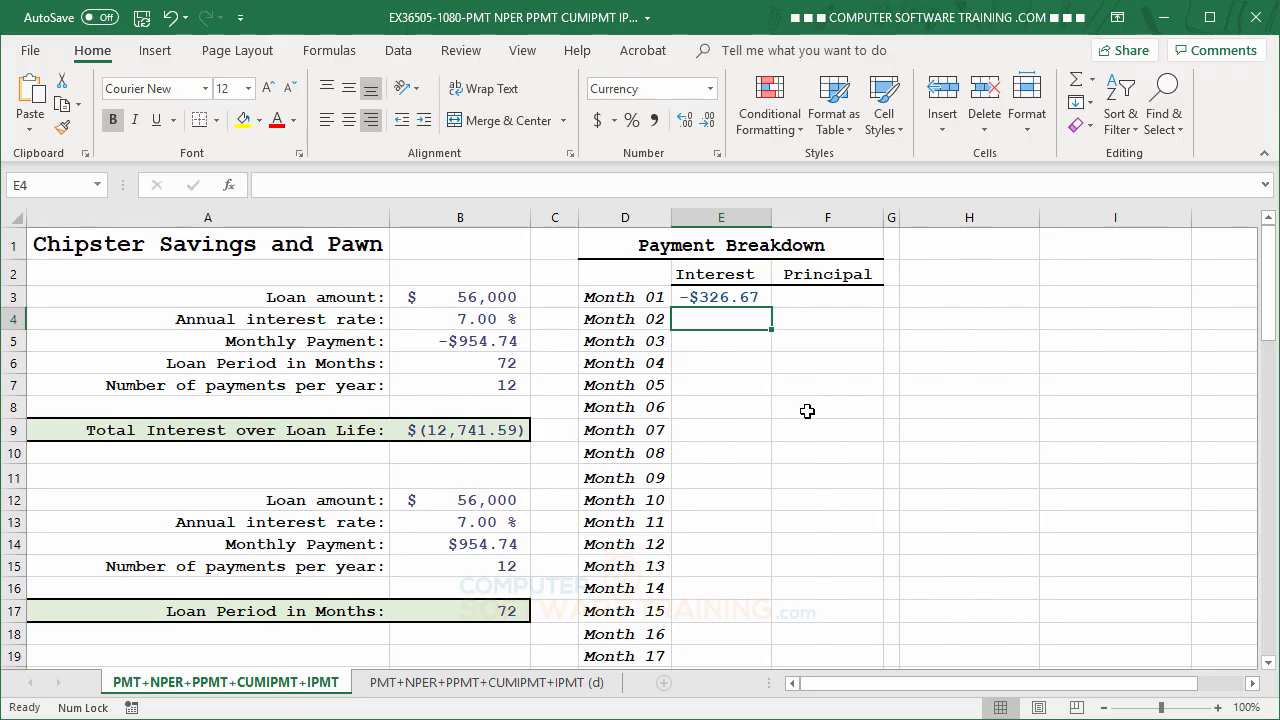
{"action": "left_click", "coordinate": [737, 297]}
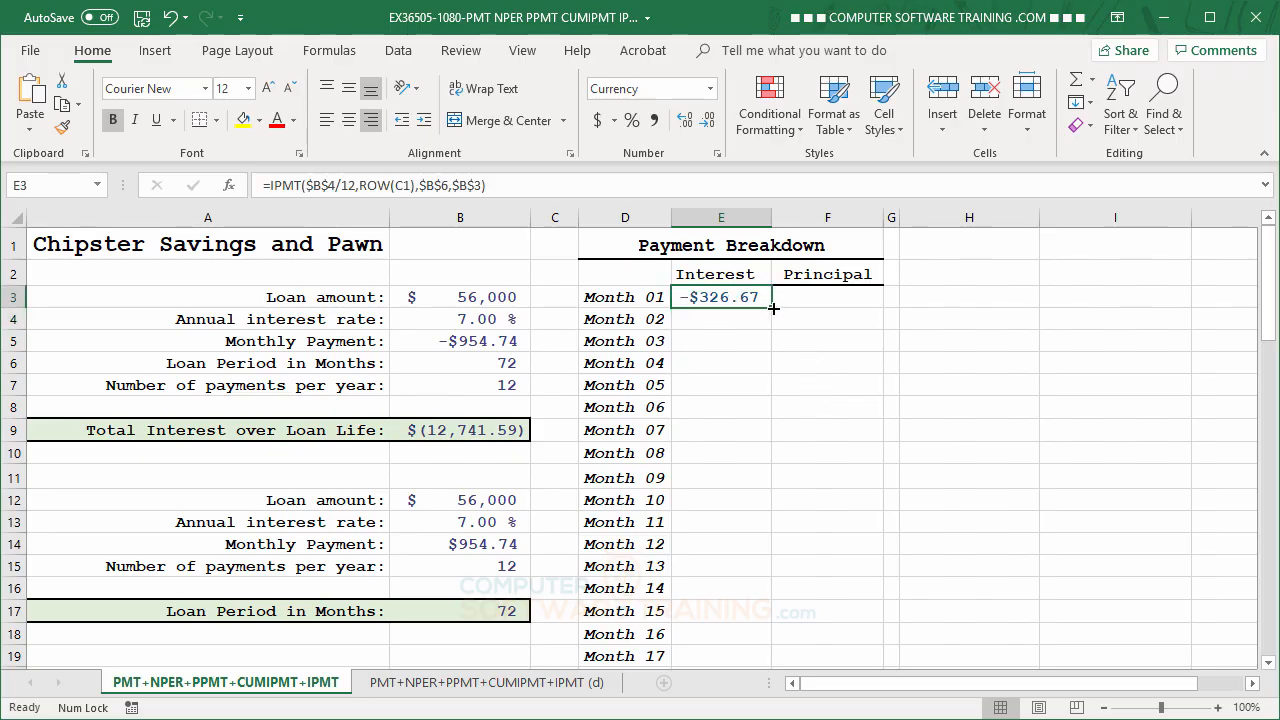
- Fill the IPMT formula from E3 down the Interest column through Month 72
{"action": "double_click", "coordinate": [773, 309]}
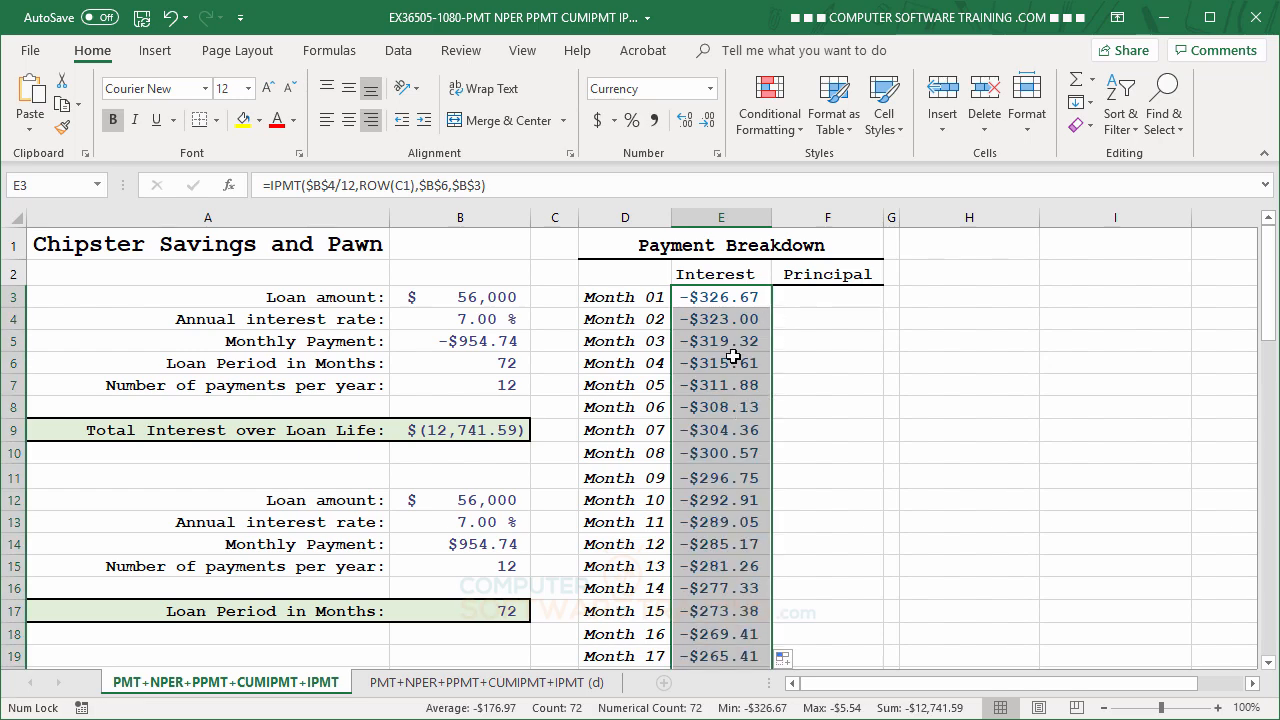
{"action": "scroll", "coordinate": [733, 356], "scroll_direction": "down", "scroll_amount": 4}
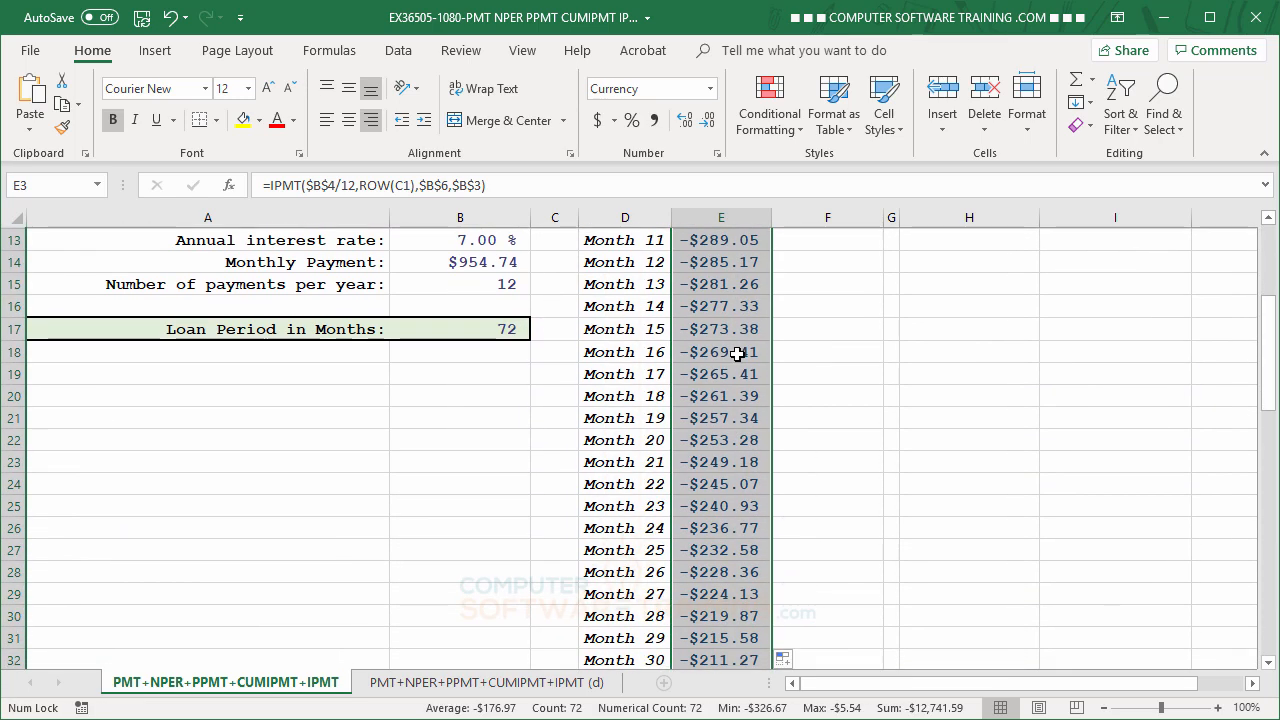
{"action": "scroll", "coordinate": [737, 353], "scroll_direction": "down", "scroll_amount": 4}
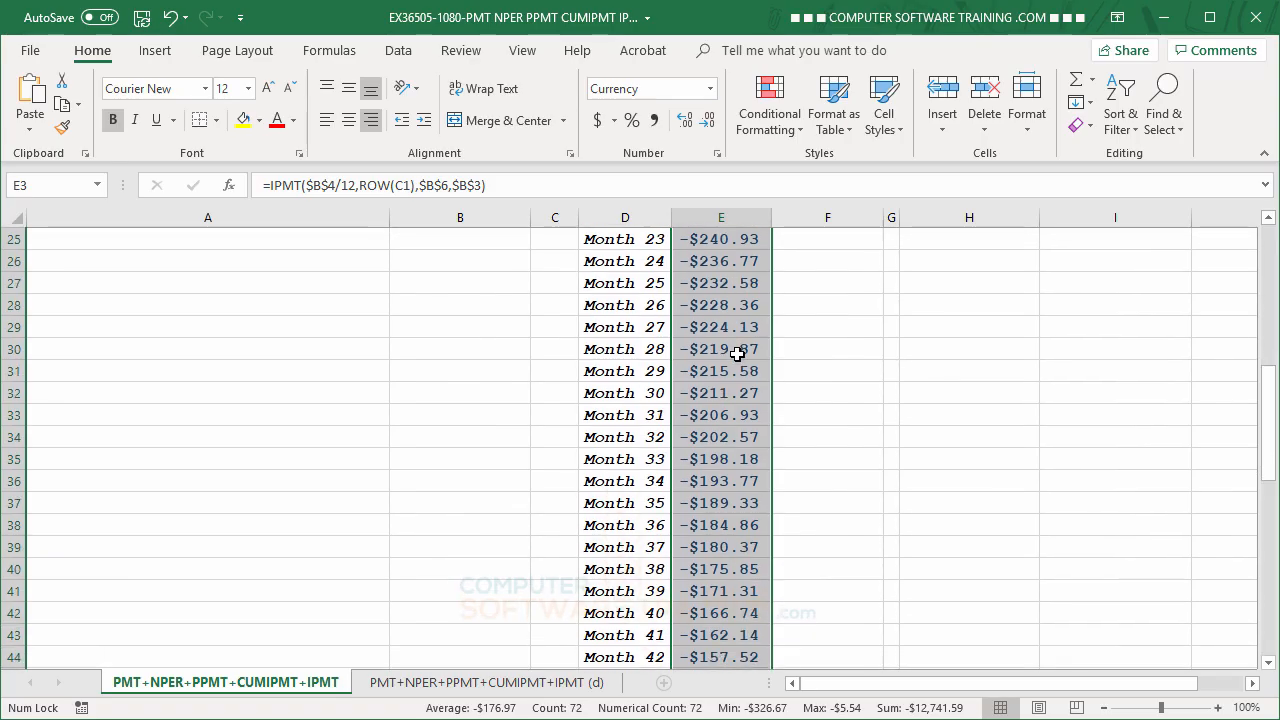
{"action": "scroll", "coordinate": [737, 354], "scroll_direction": "down", "scroll_amount": 6}
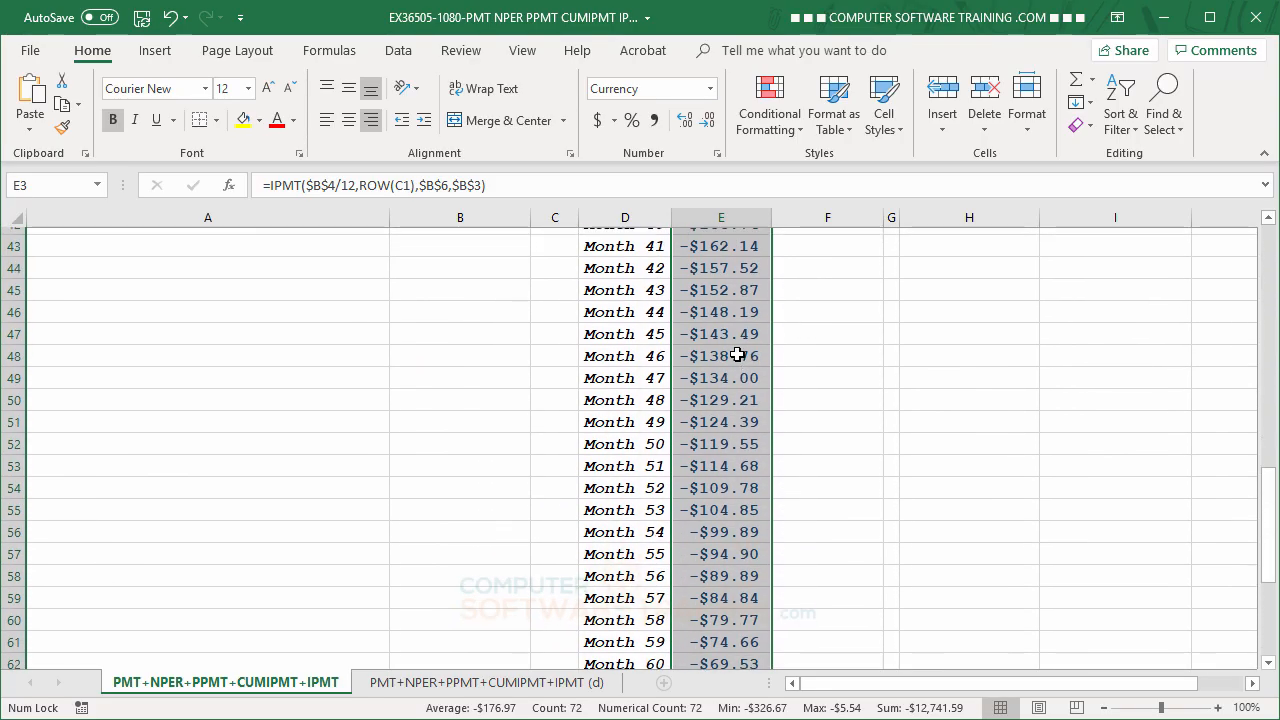
{"action": "scroll", "coordinate": [737, 354], "scroll_direction": "down", "scroll_amount": 5}
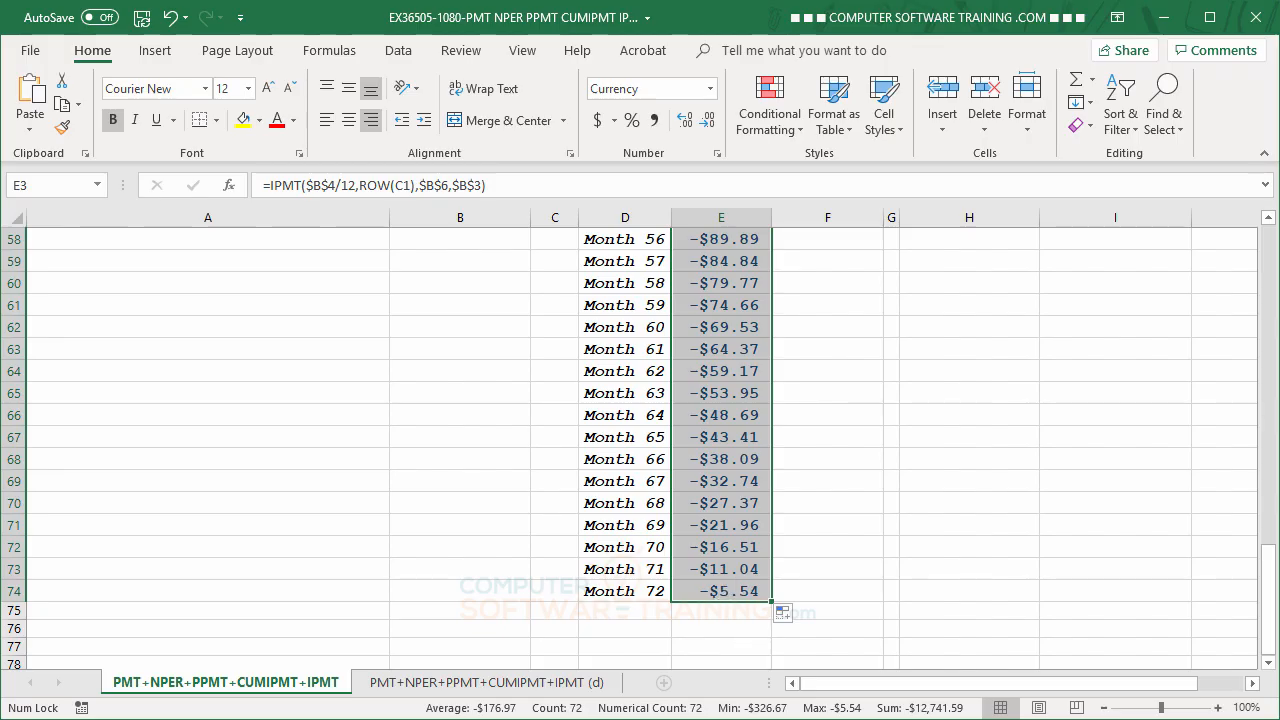
{"action": "scroll", "coordinate": [736, 530], "scroll_direction": "up", "scroll_amount": 8}
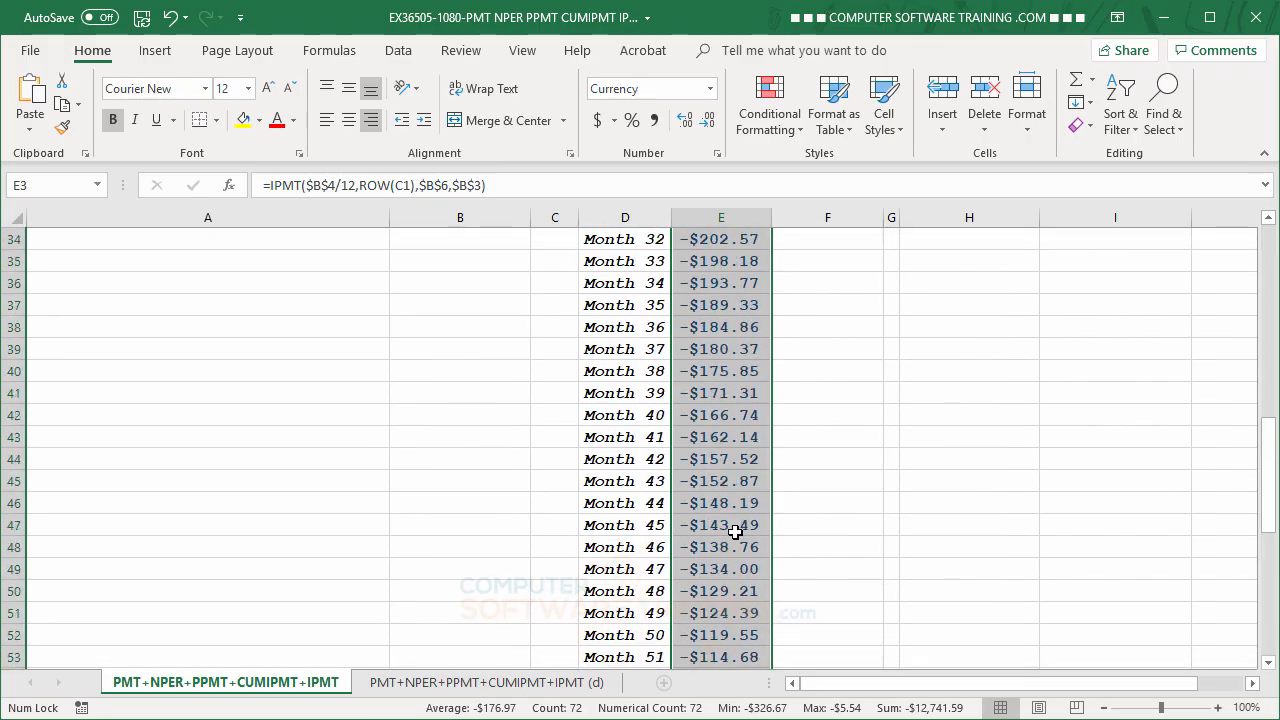
{"action": "scroll", "coordinate": [736, 531], "scroll_direction": "up", "scroll_amount": 11}
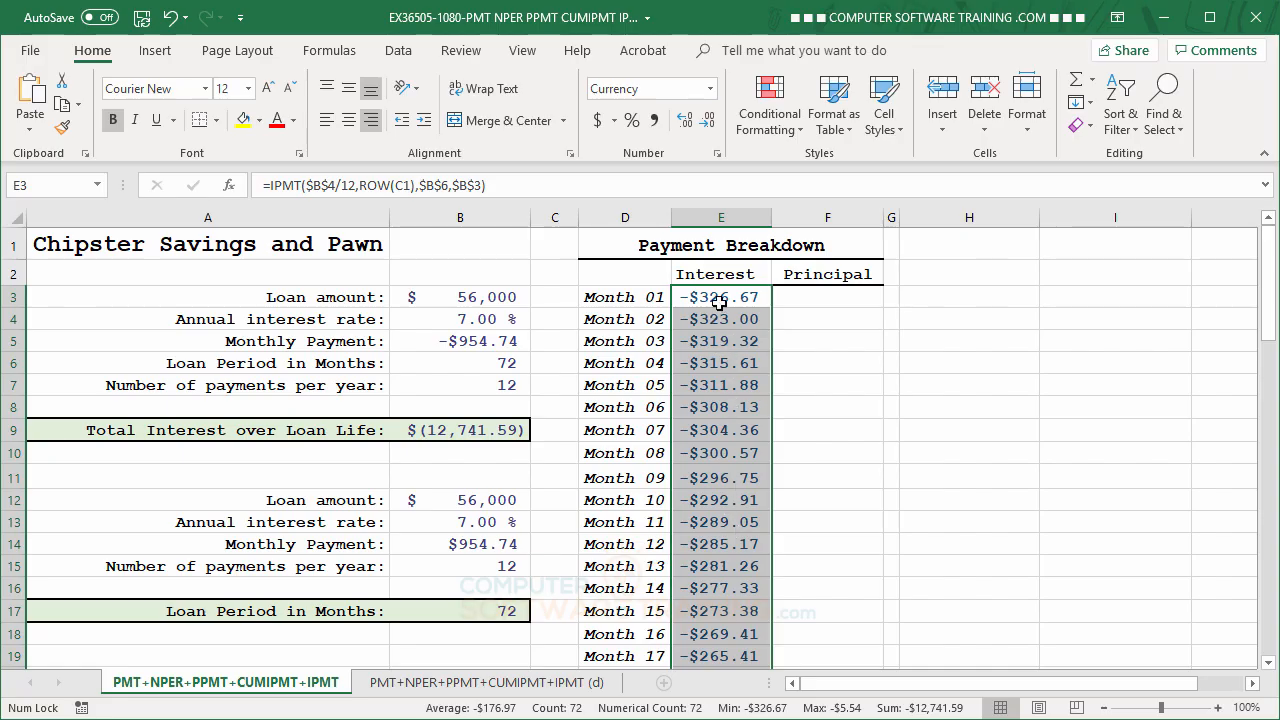
- Inspect the copied IPMT formulas in E5, E7 and E8 and review how the interest amounts develop over the months
{"action": "left_click", "coordinate": [720, 338]}
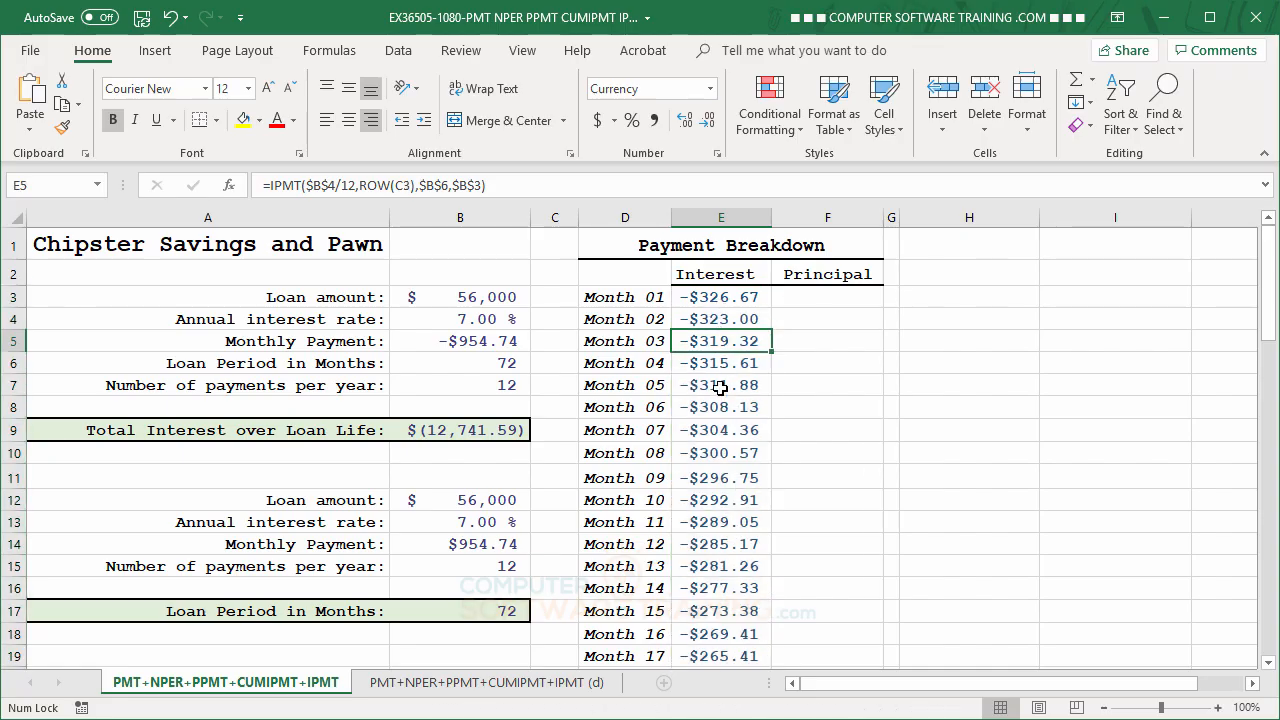
{"action": "left_click", "coordinate": [720, 386]}
{"action": "left_click", "coordinate": [721, 408]}
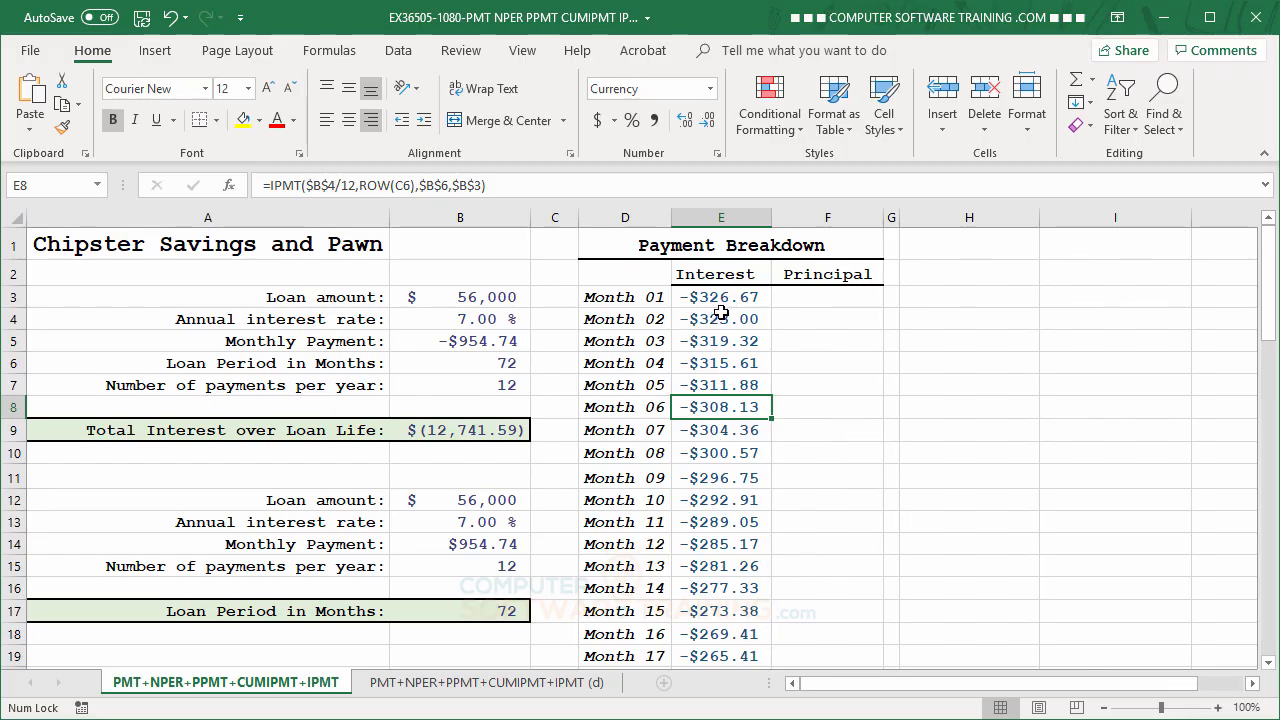
{"action": "scroll", "coordinate": [721, 313], "scroll_direction": "down", "scroll_amount": 10}
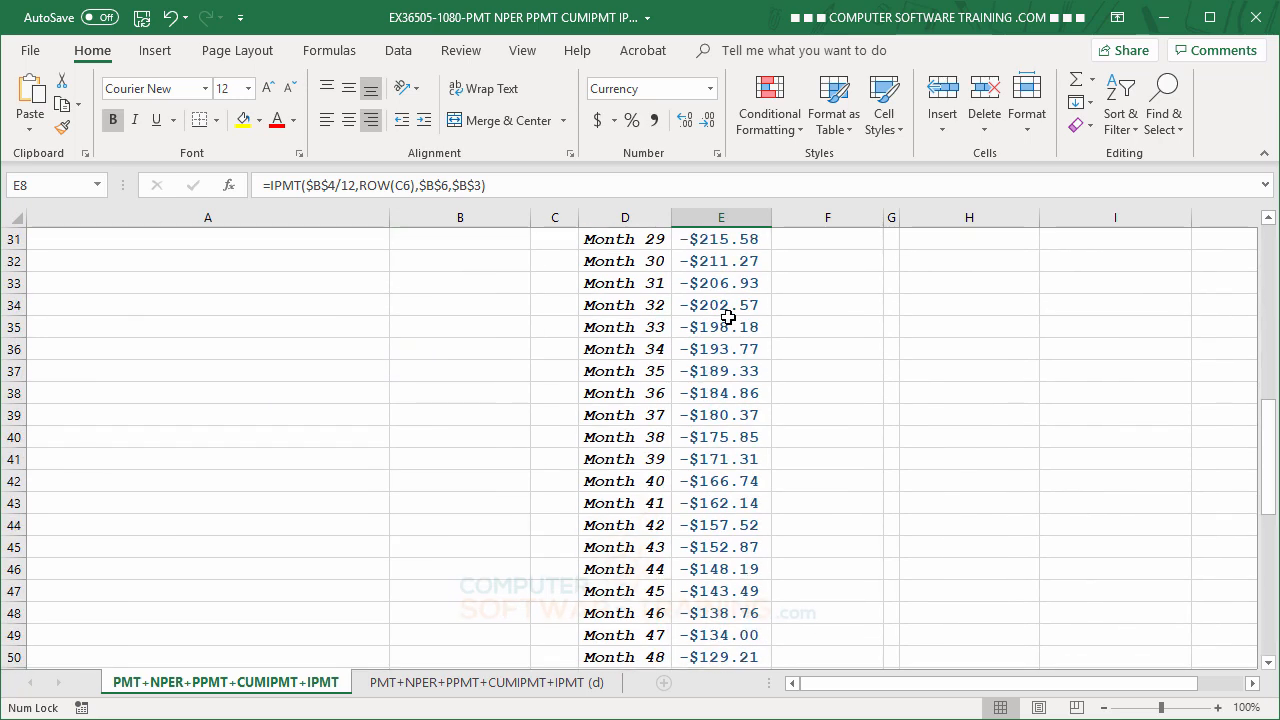
{"action": "scroll", "coordinate": [727, 317], "scroll_direction": "down", "scroll_amount": 5}
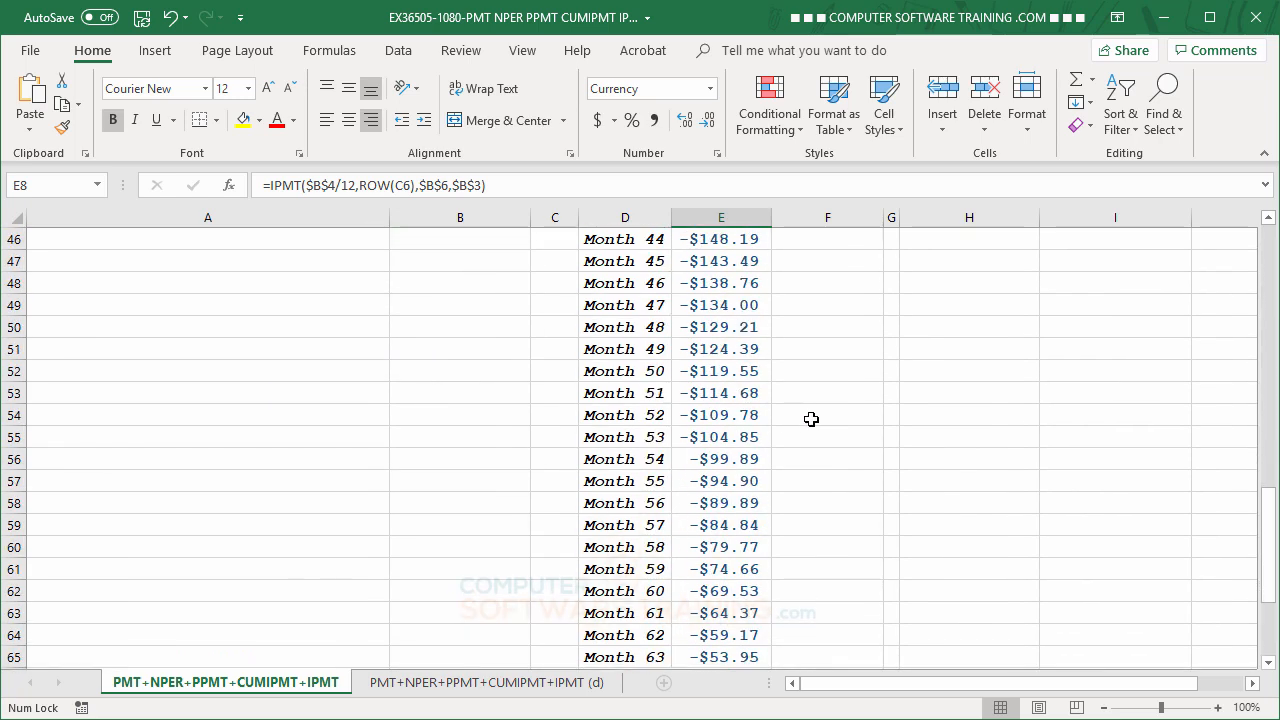
{"action": "scroll", "coordinate": [826, 421], "scroll_direction": "up", "scroll_amount": 3}
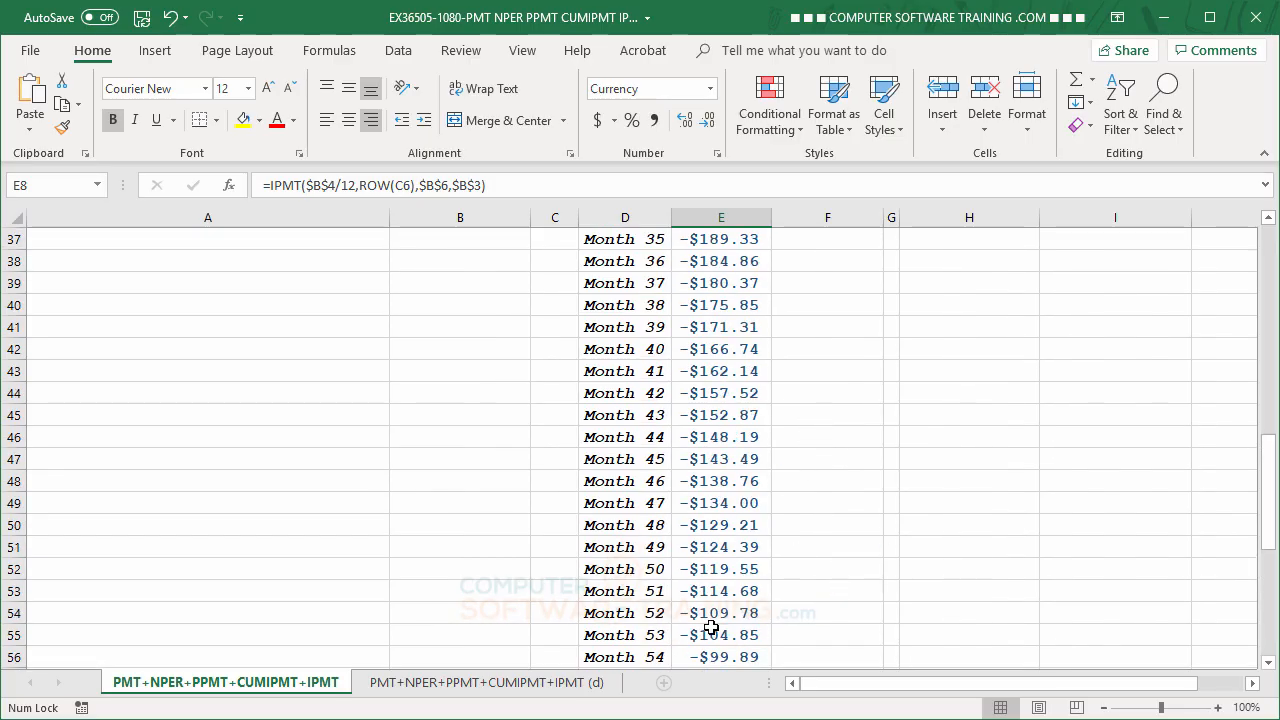
{"action": "scroll", "coordinate": [733, 625], "scroll_direction": "up", "scroll_amount": 8}
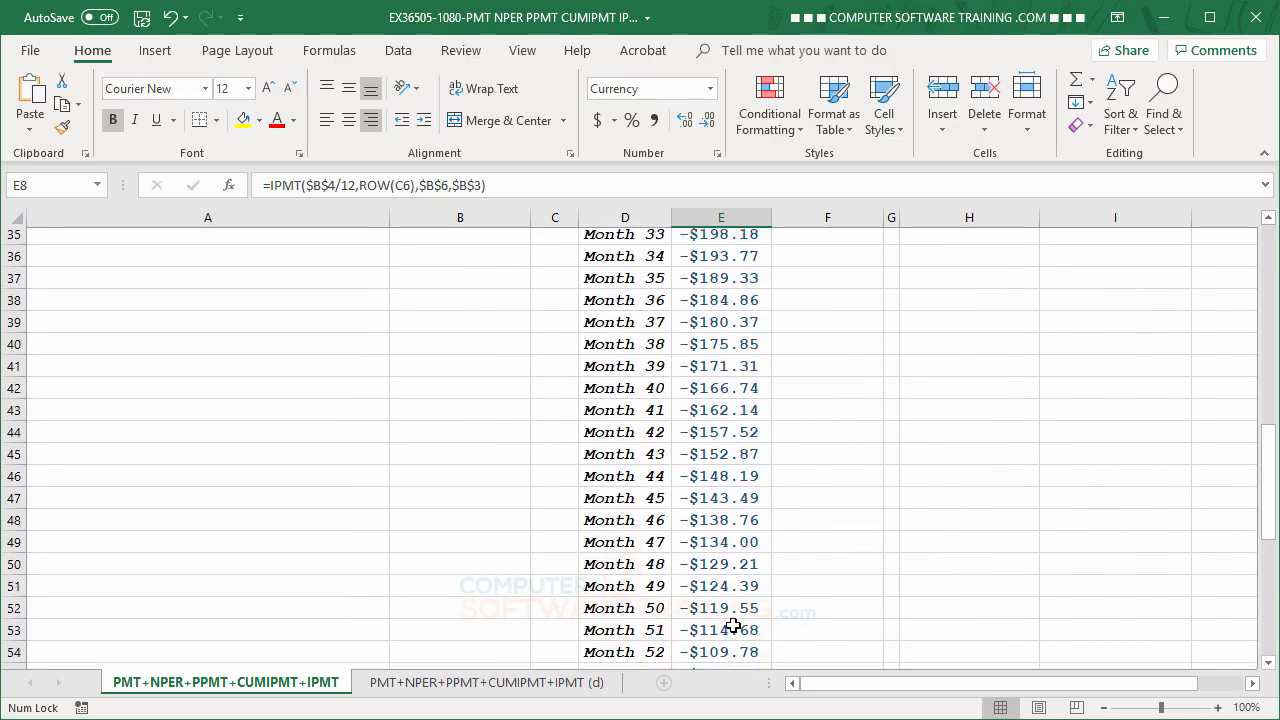
{"action": "scroll", "coordinate": [733, 625], "scroll_direction": "up", "scroll_amount": 4}
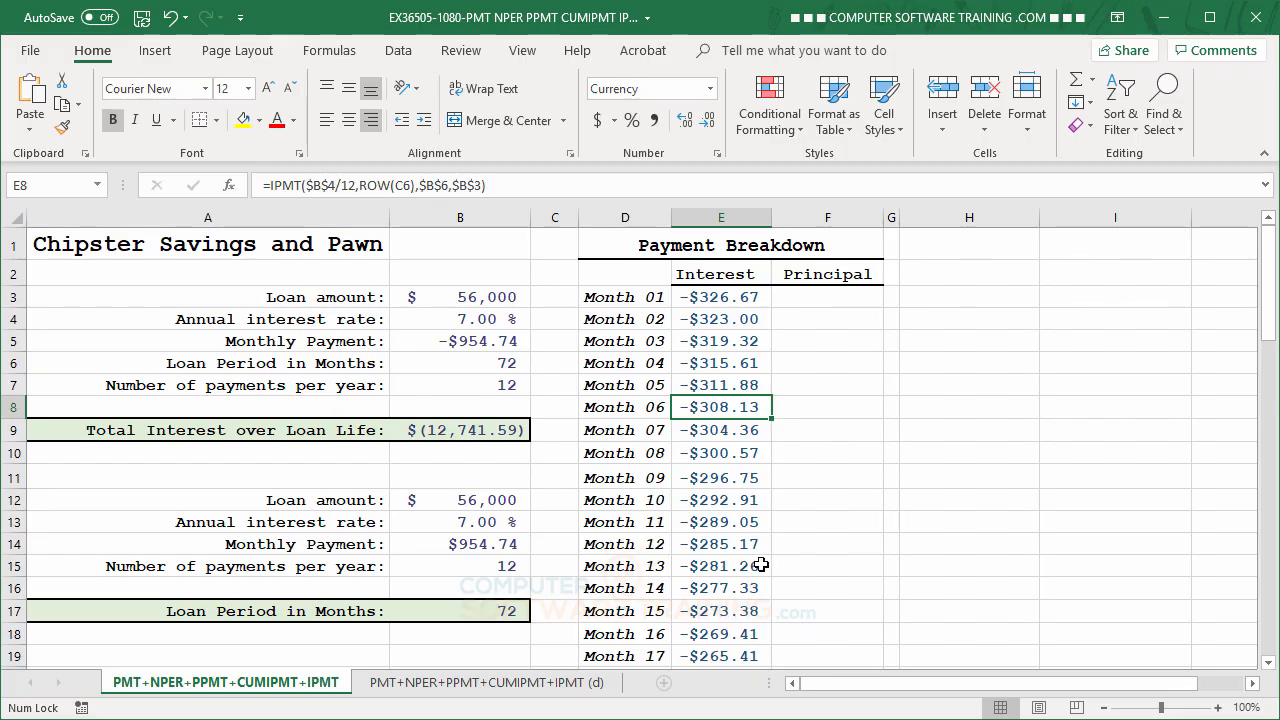
- Copy the IPMT formula text from E3 and paste it unchanged into F3 for the Month 01 principal
{"action": "left_click", "coordinate": [714, 304]}
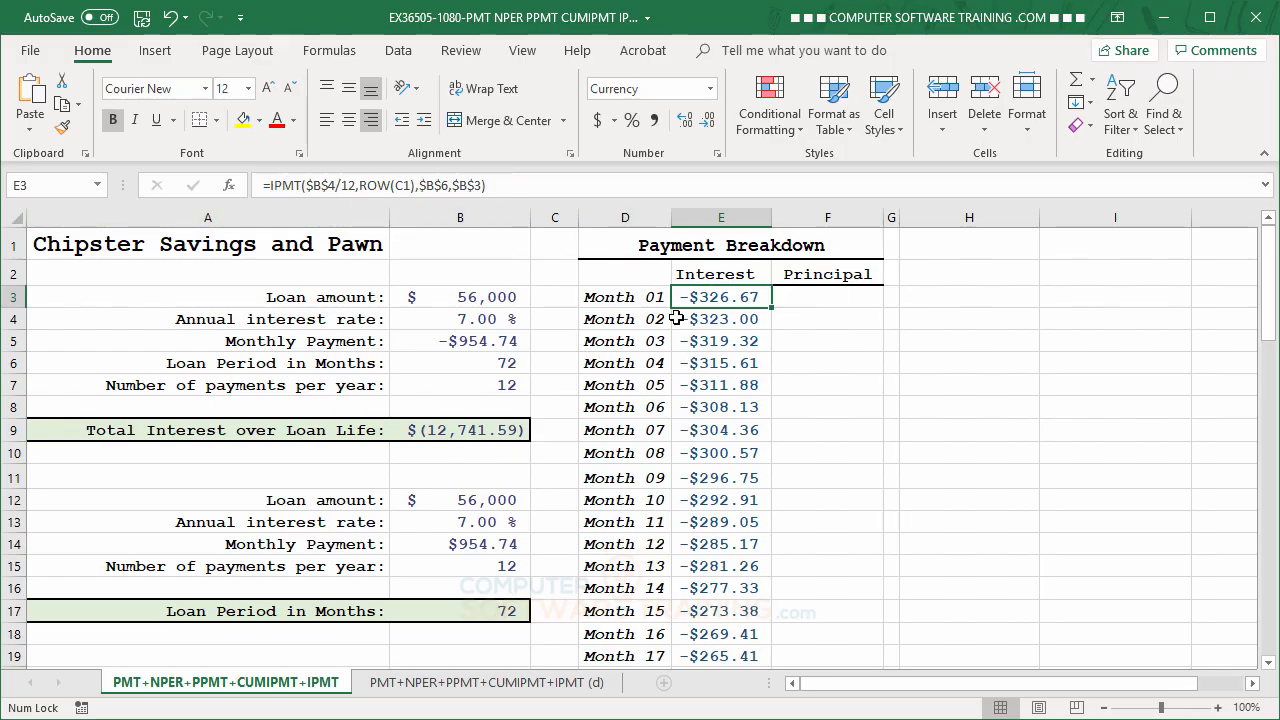
{"action": "left_click_drag", "start_coordinate": [488, 185], "coordinate": [254, 185]}
{"action": "key", "text": "ctrl+c"}
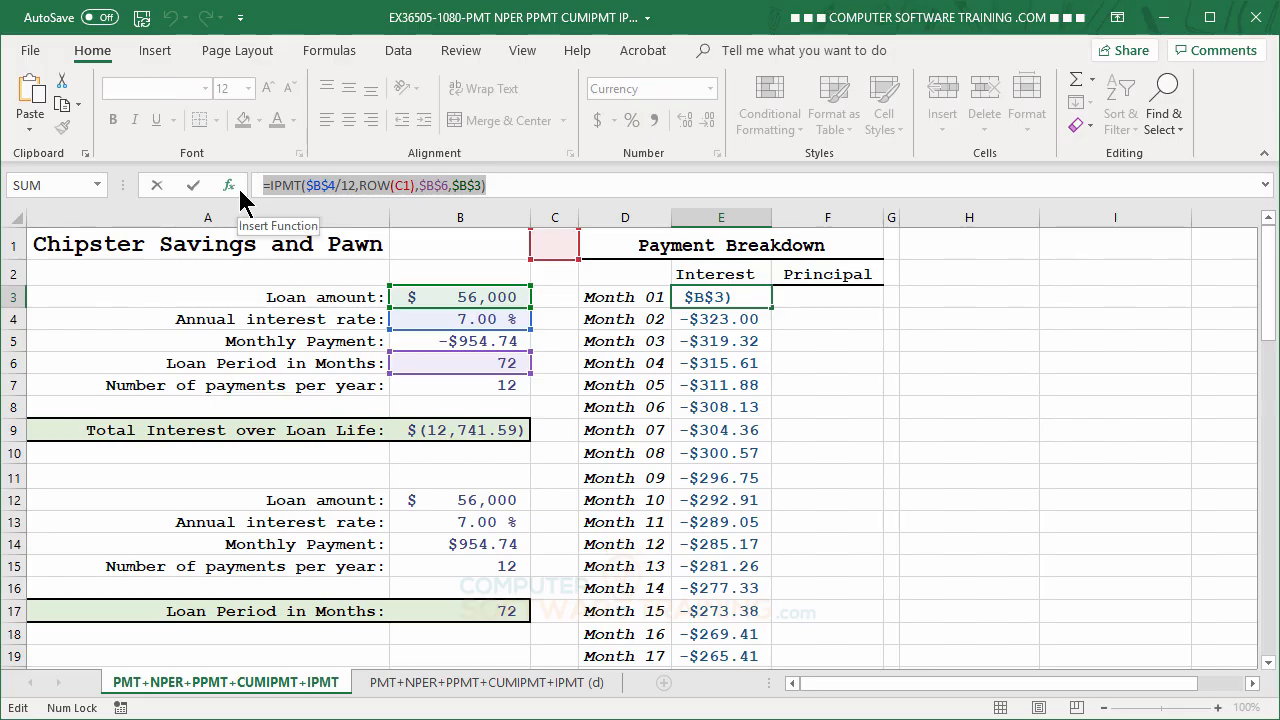
{"action": "key", "text": "ctrl+Return"}
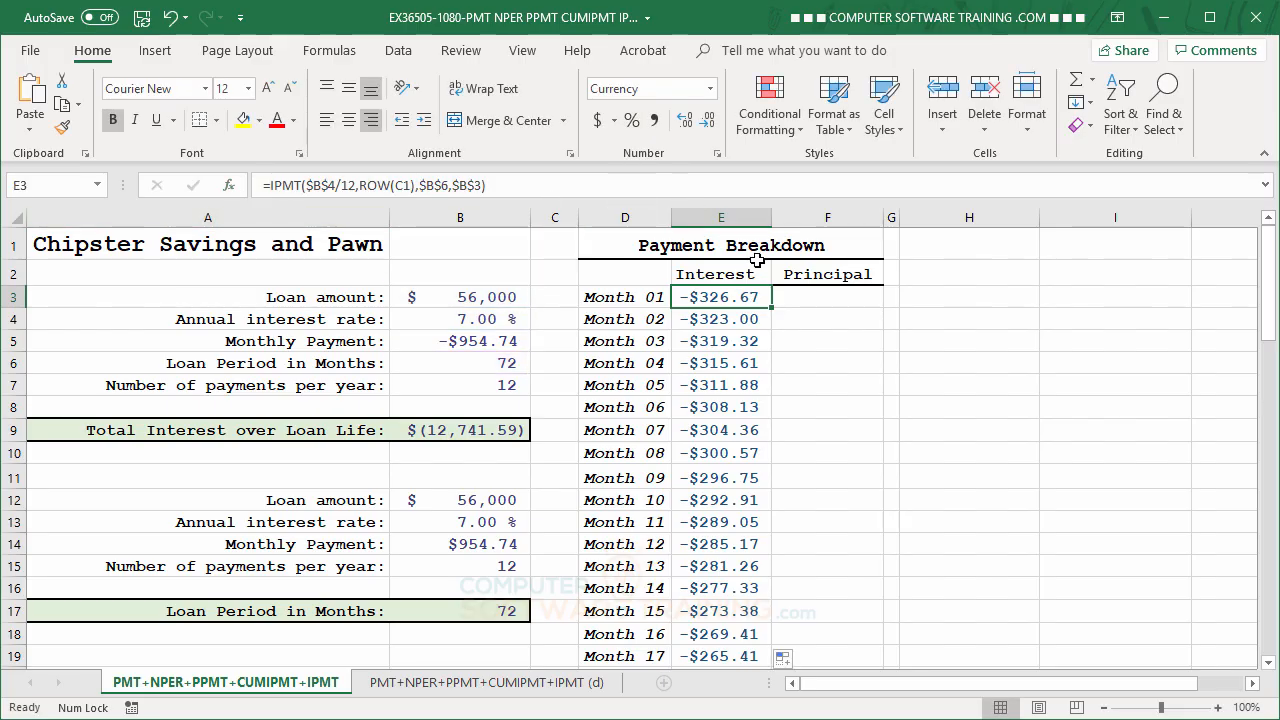
{"action": "left_click", "coordinate": [810, 297]}
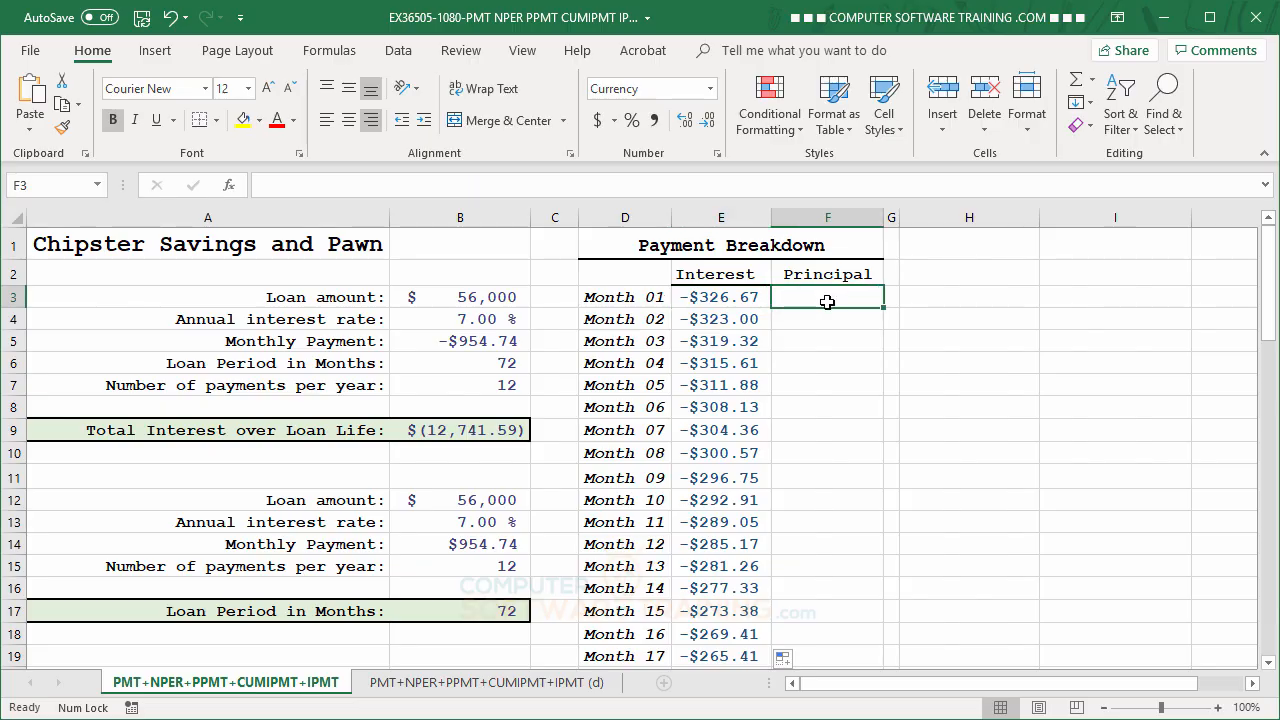
{"action": "key", "text": "ctrl+v"}
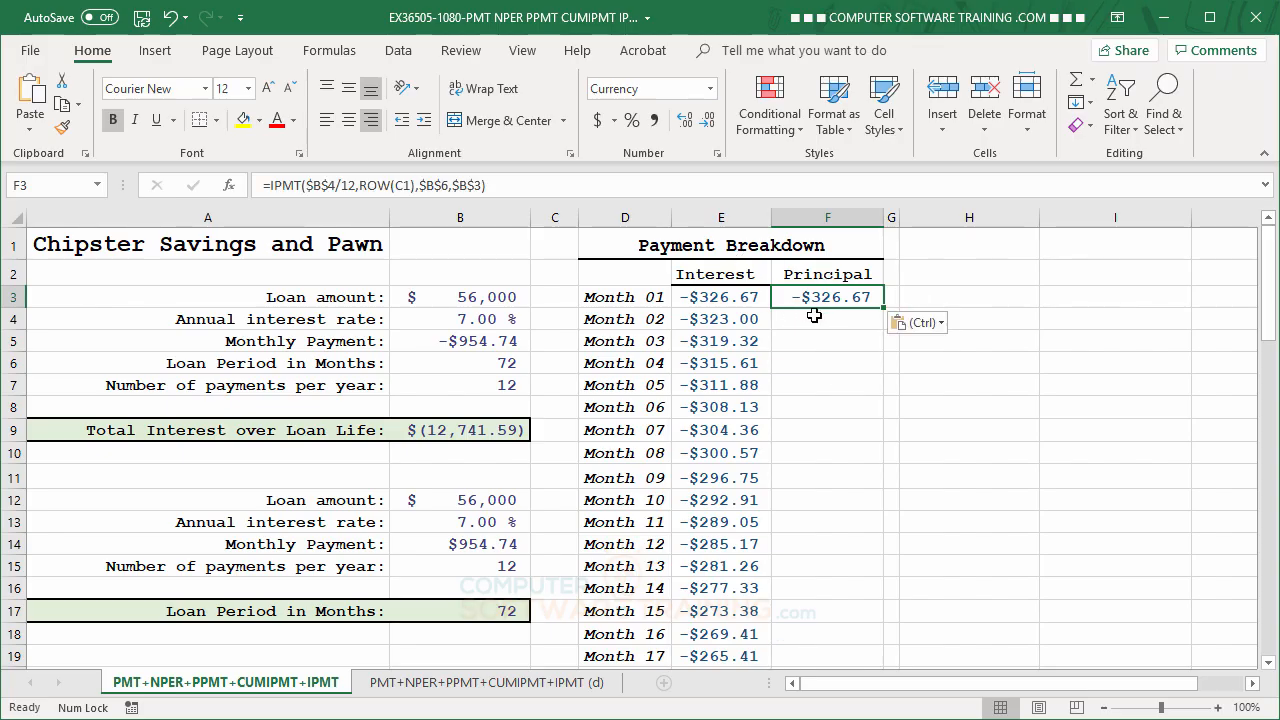
- Change the function in F3 from IPMT to PPMT, keeping all its arguments, and enter the formula
{"action": "left_click", "coordinate": [278, 185]}
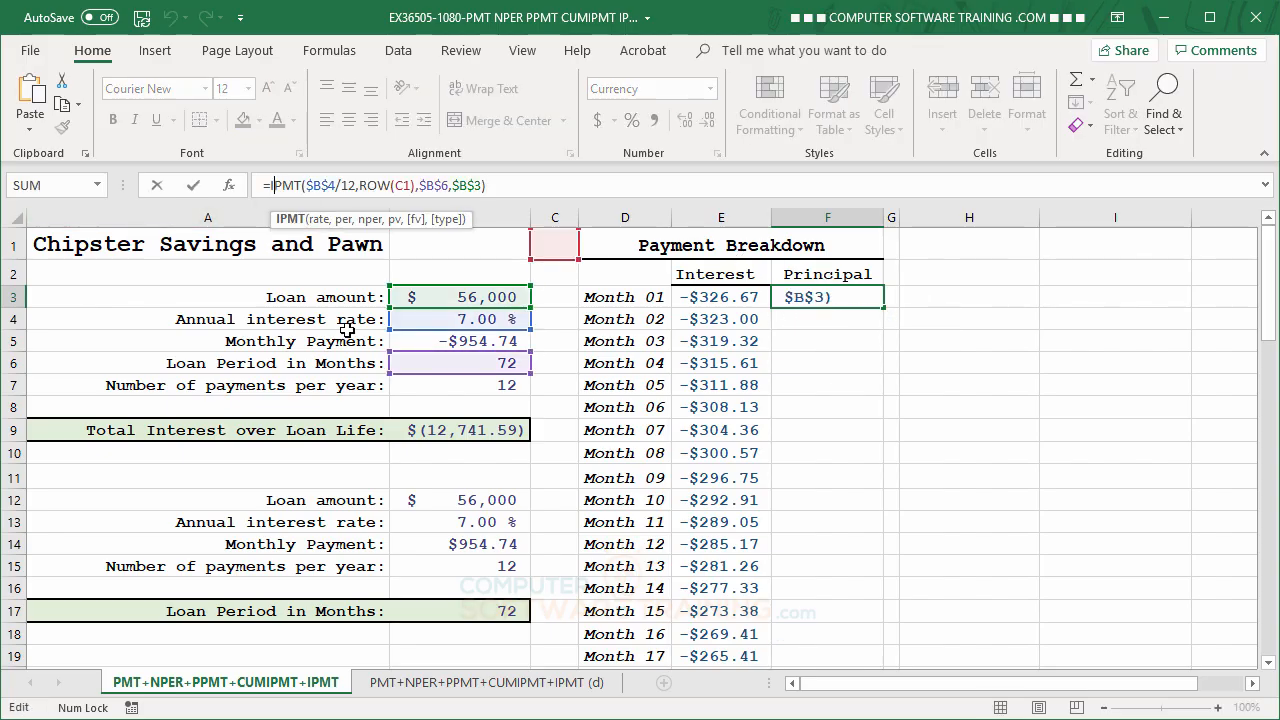
{"action": "key", "text": "BackSpace"}
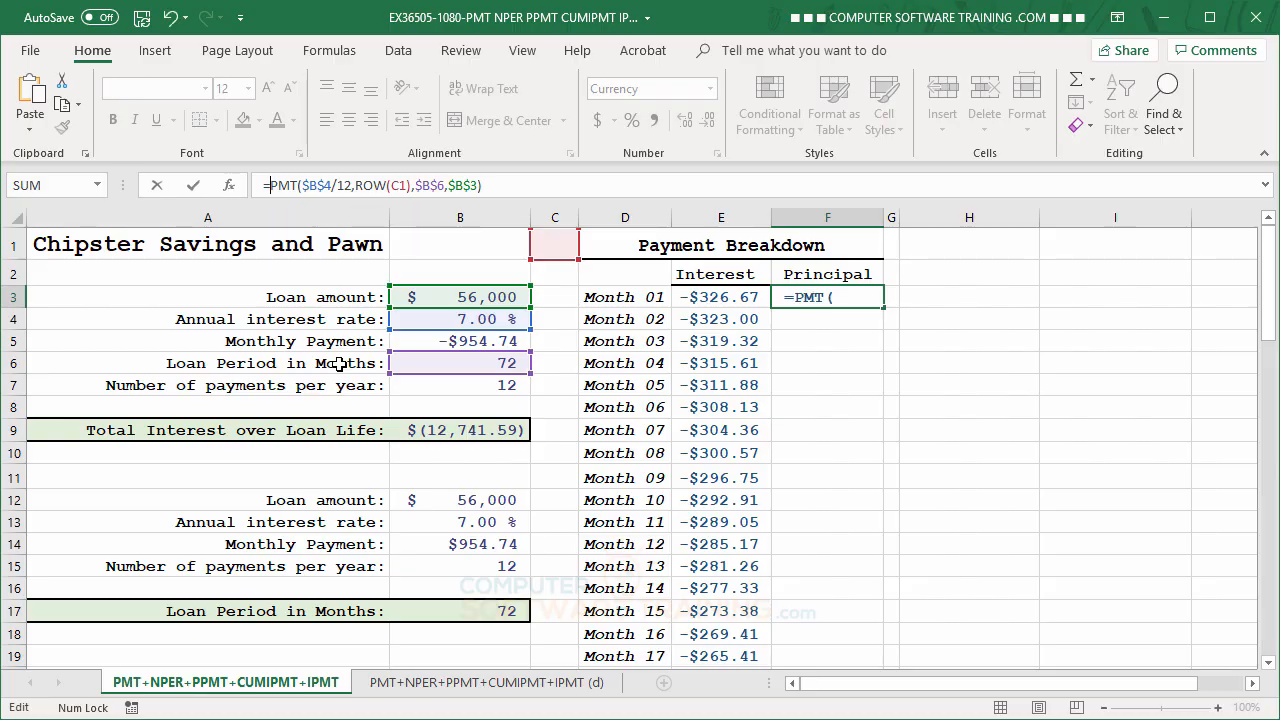
{"action": "type", "text": "P"}
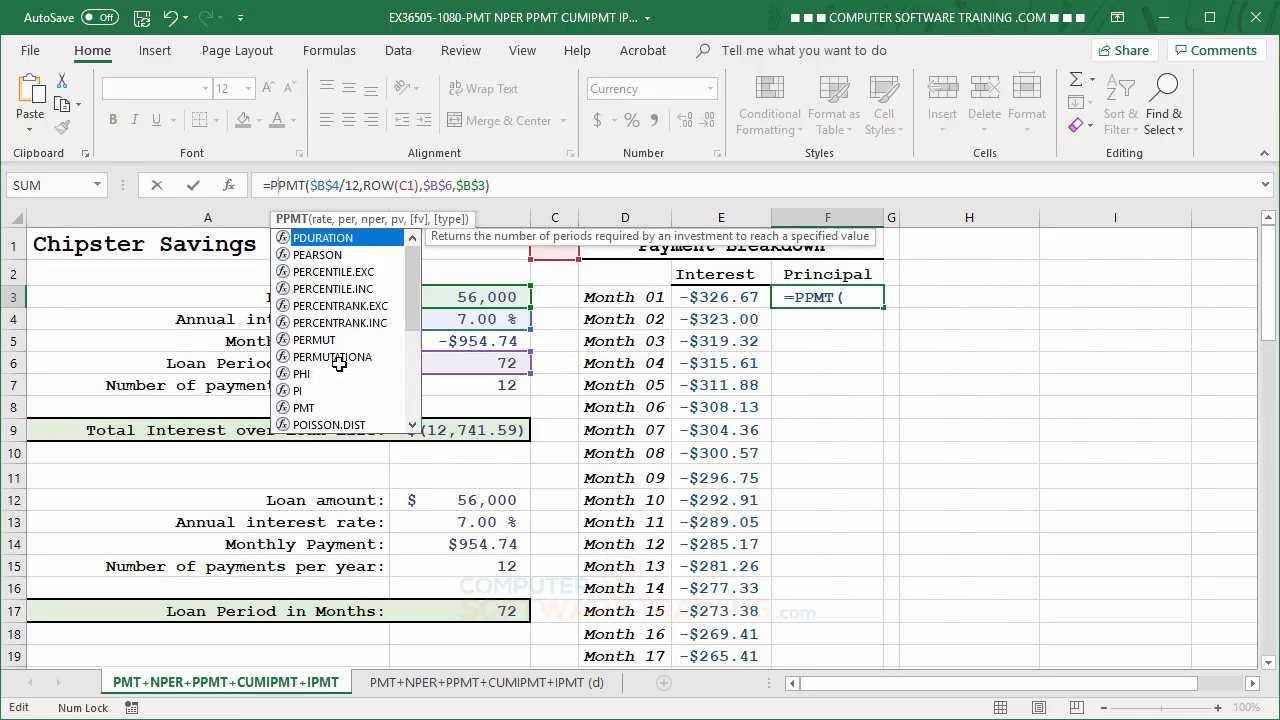
{"action": "key", "text": "Return"}
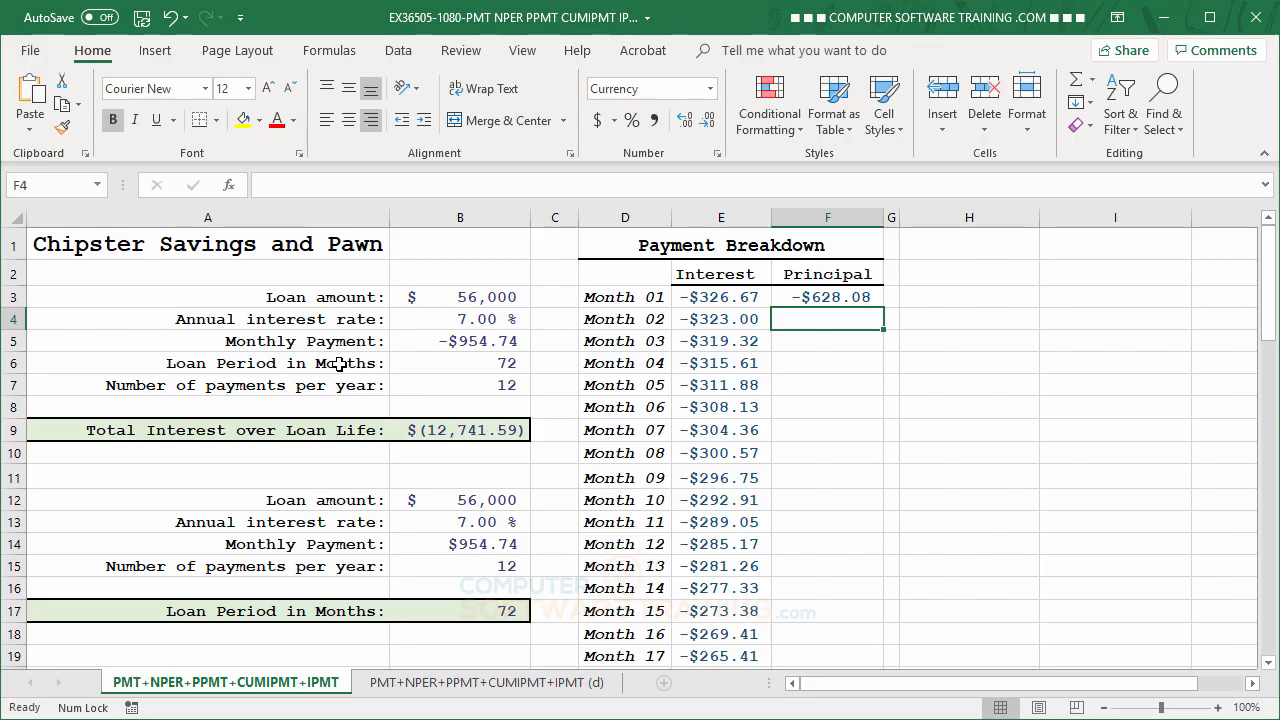
- Fill the PPMT formula from F3 down the Principal column through Month 72 and select F7
{"action": "left_click", "coordinate": [838, 299]}
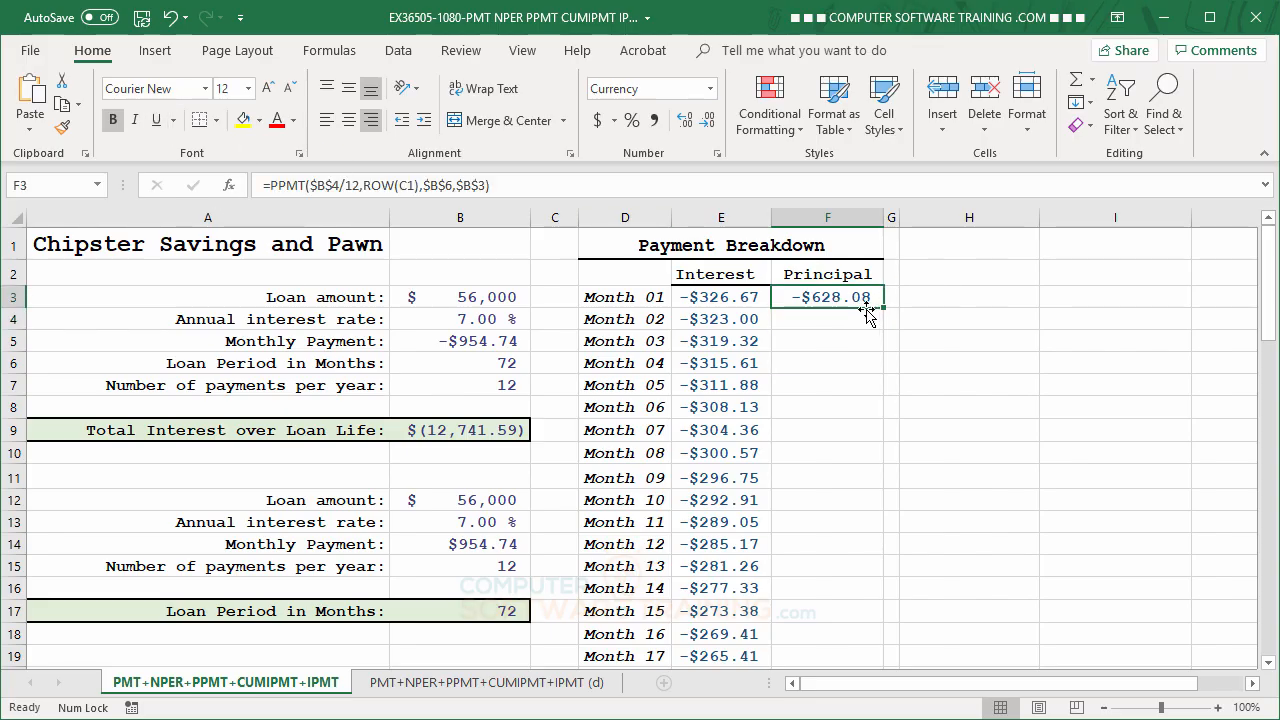
{"action": "double_click", "coordinate": [883, 311]}
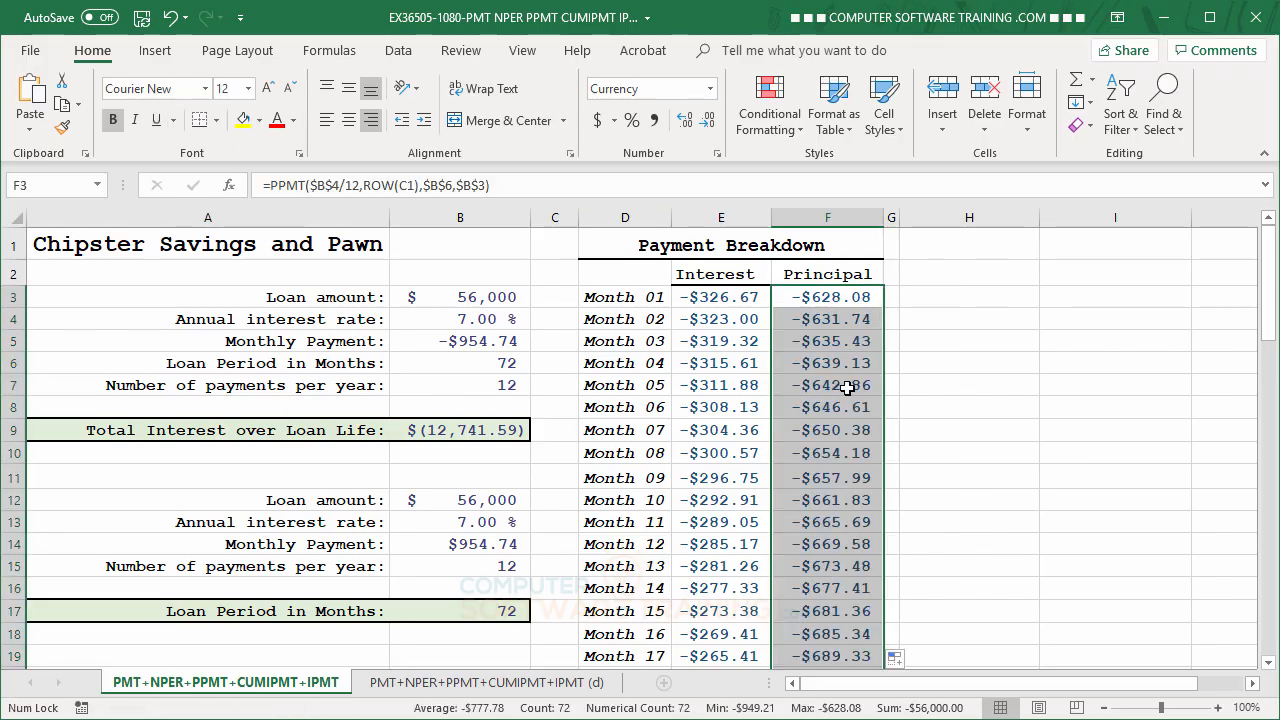
{"action": "left_click", "coordinate": [842, 385]}
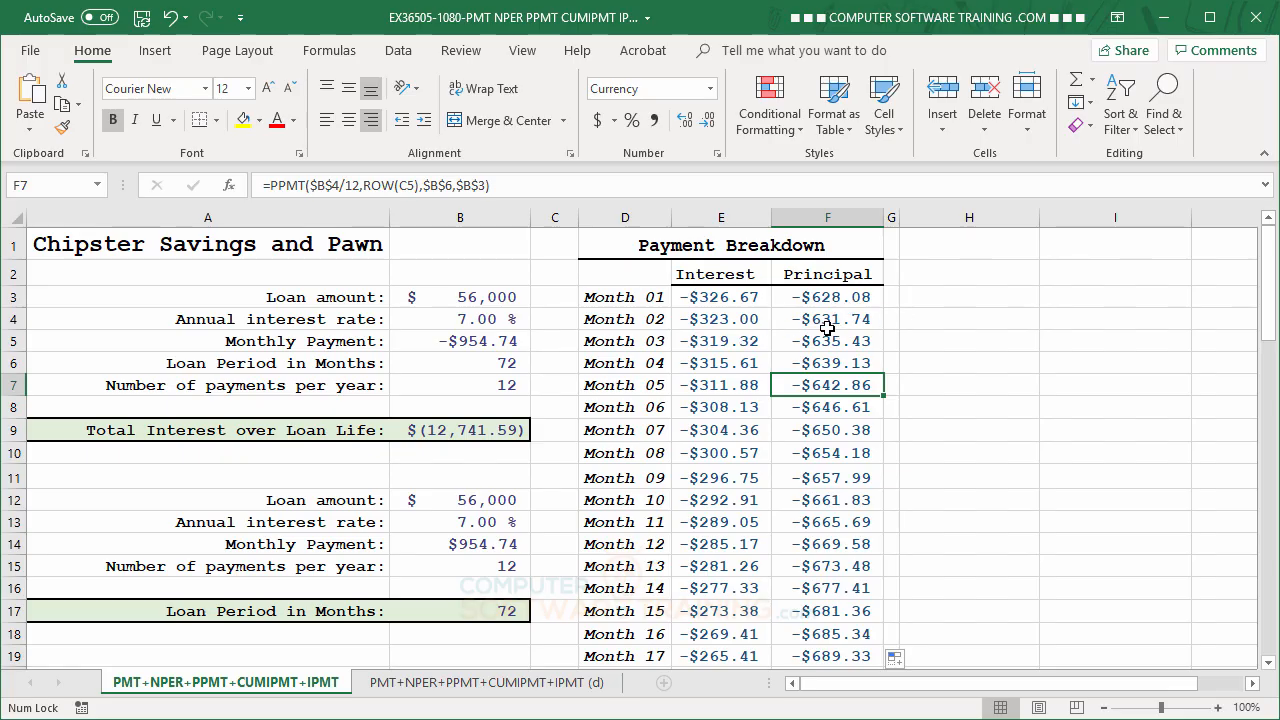
- Review the monthly interest and principal amounts side by side down the Payment Breakdown table
{"action": "scroll", "coordinate": [825, 317], "scroll_direction": "down", "scroll_amount": 1}
{"action": "scroll", "coordinate": [825, 317], "scroll_direction": "down", "scroll_amount": 7}
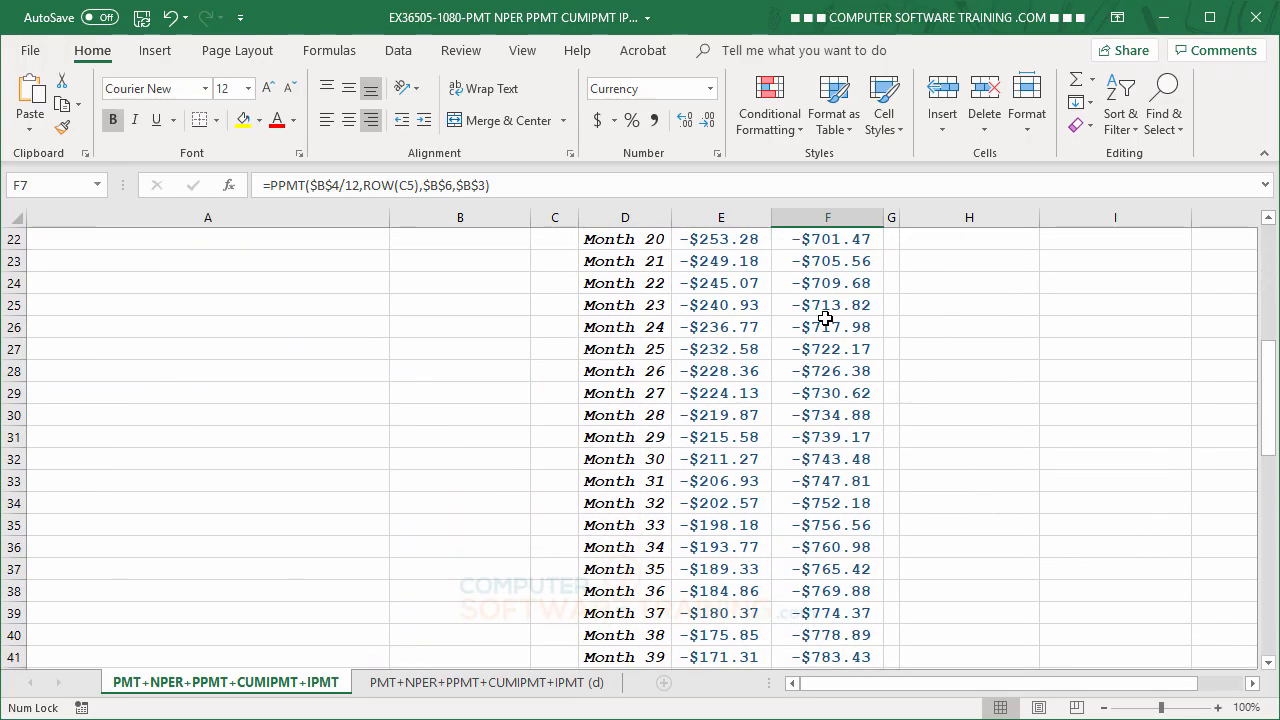
{"action": "scroll", "coordinate": [825, 317], "scroll_direction": "down", "scroll_amount": 1}
{"action": "scroll", "coordinate": [824, 362], "scroll_direction": "up", "scroll_amount": 2}
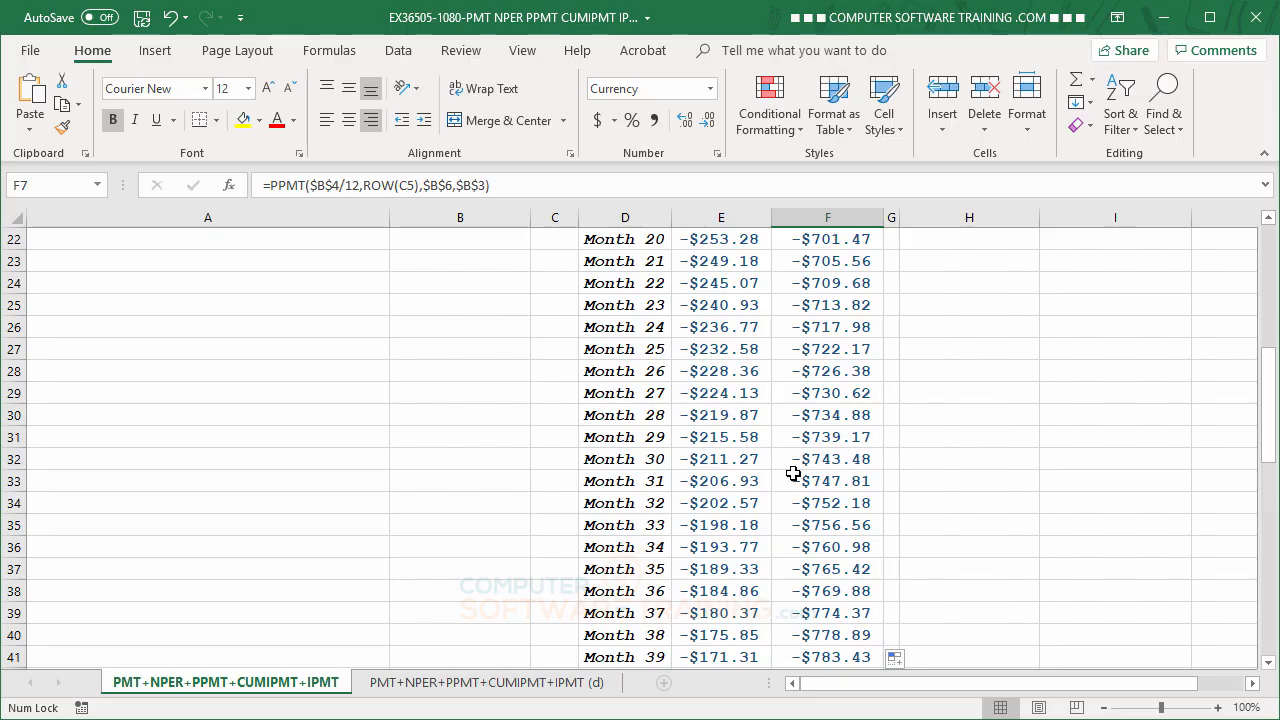
{"action": "scroll", "coordinate": [792, 473], "scroll_direction": "up", "scroll_amount": 3}
{"action": "scroll", "coordinate": [792, 473], "scroll_direction": "up", "scroll_amount": 4}
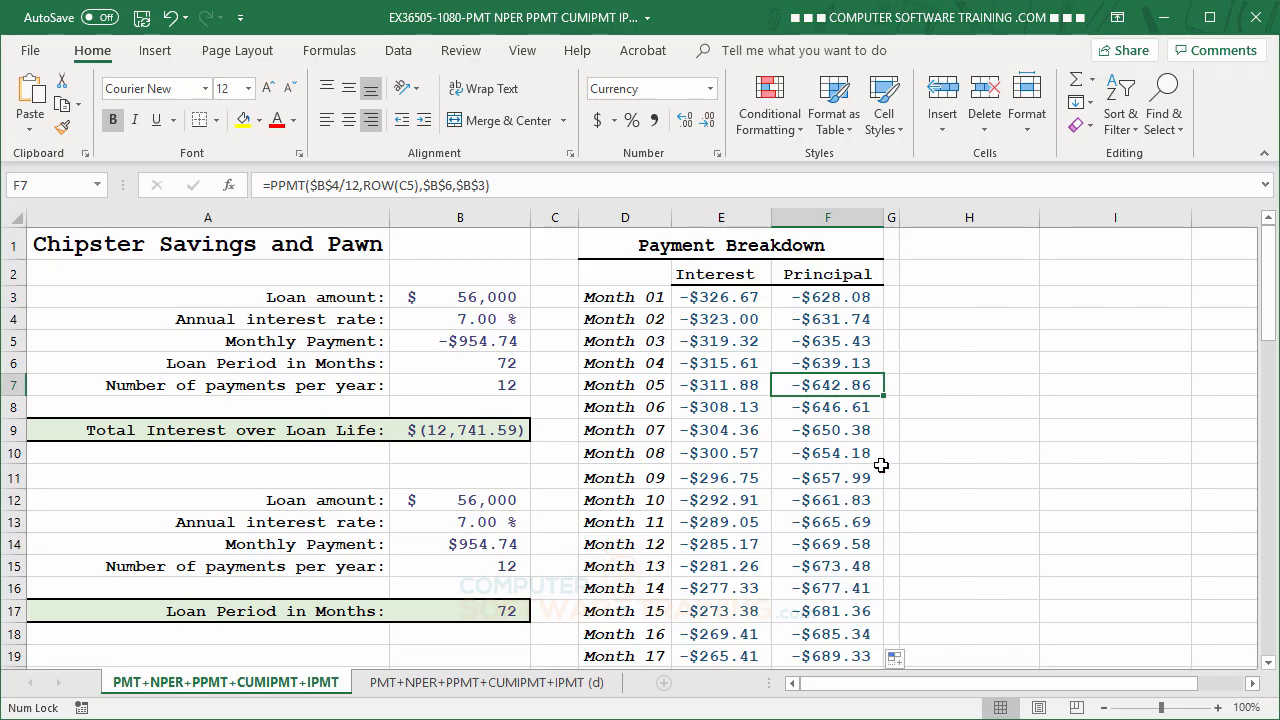
{"action": "scroll", "coordinate": [880, 466], "scroll_direction": "down", "scroll_amount": 7}
{"action": "scroll", "coordinate": [880, 463], "scroll_direction": "up", "scroll_amount": 5}
{"action": "scroll", "coordinate": [879, 461], "scroll_direction": "up", "scroll_amount": 2}
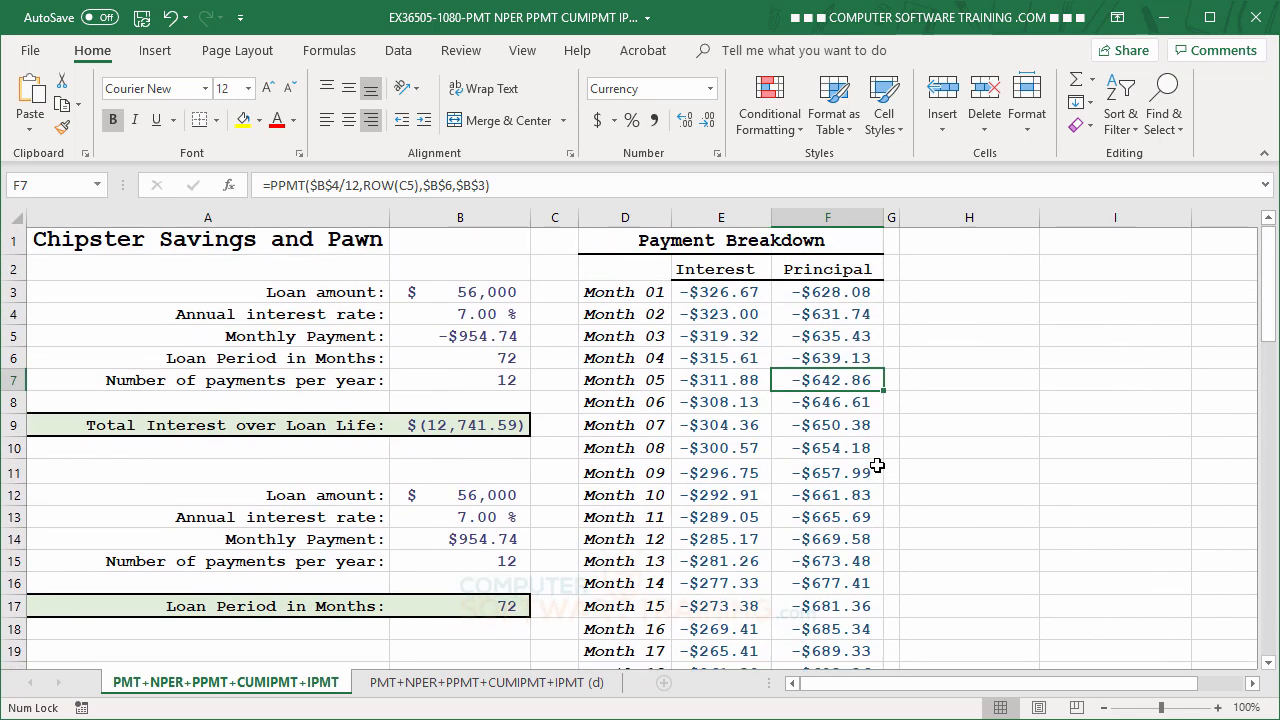